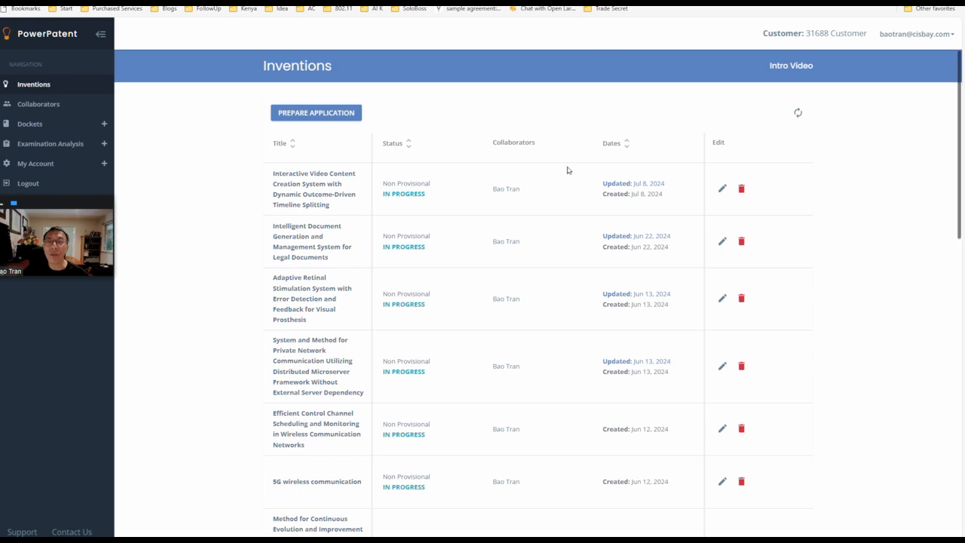
Step: Start a new application from prepared claims, using the full claim set copied from Example Claims (Software).docx
left_click(318, 117)
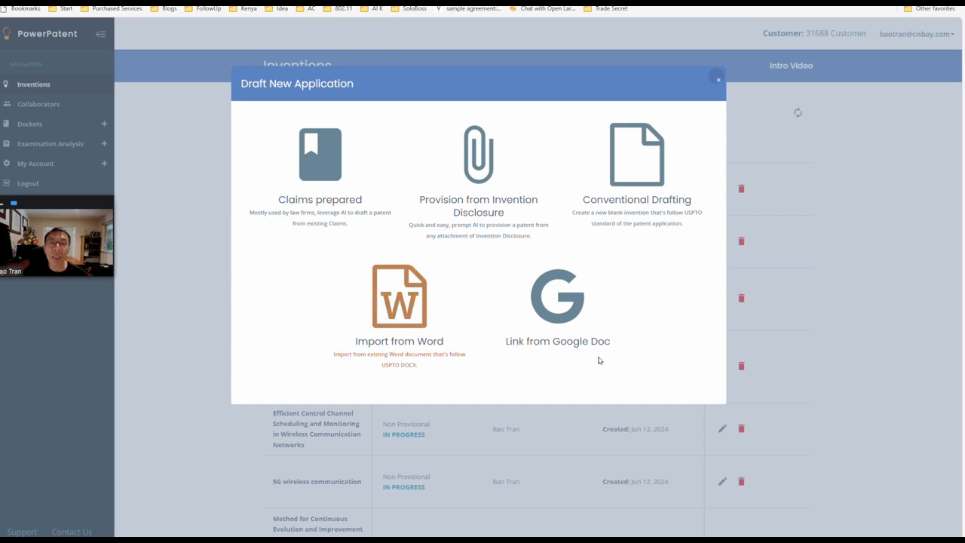
left_click(339, 178)
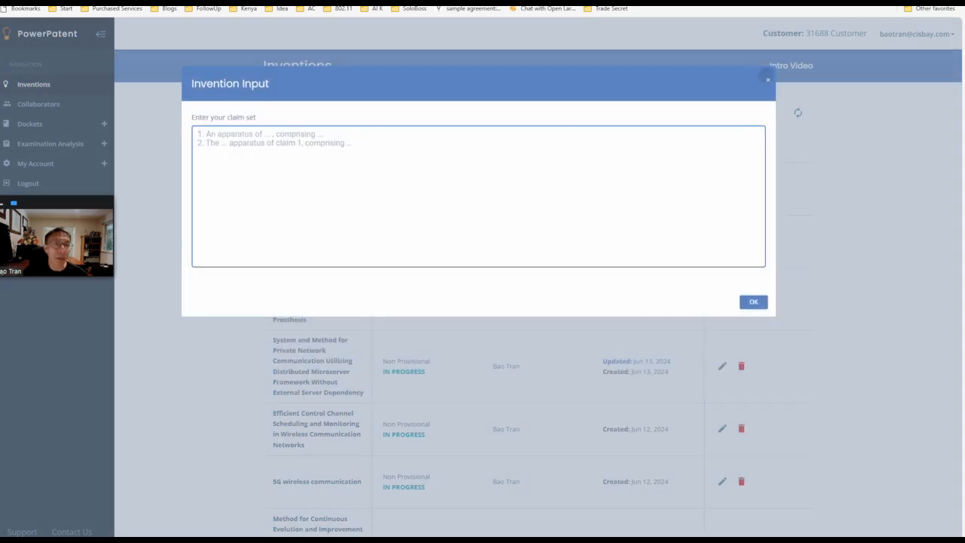
key("alt+Tab")
left_click_drag(601, 431, 916, 518)
right_click(669, 435)
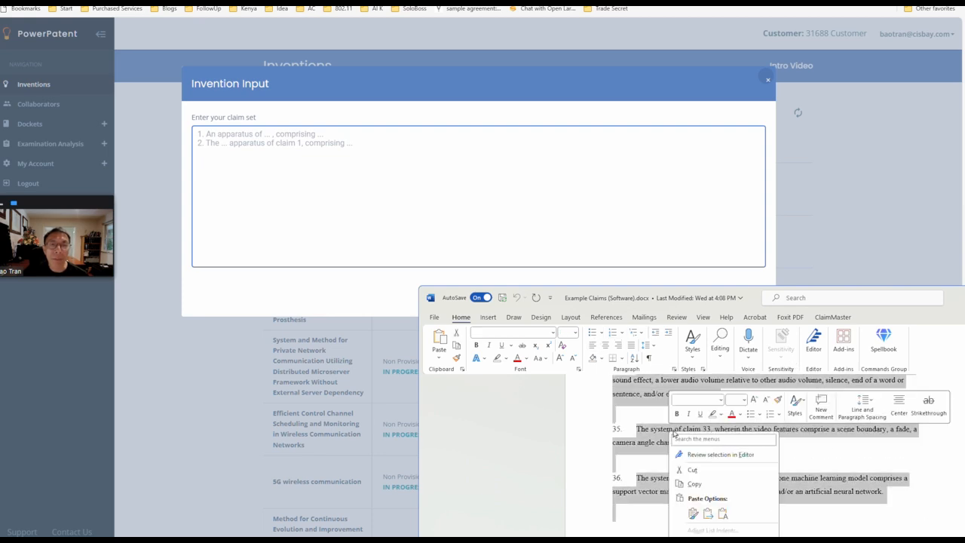
left_click(694, 484)
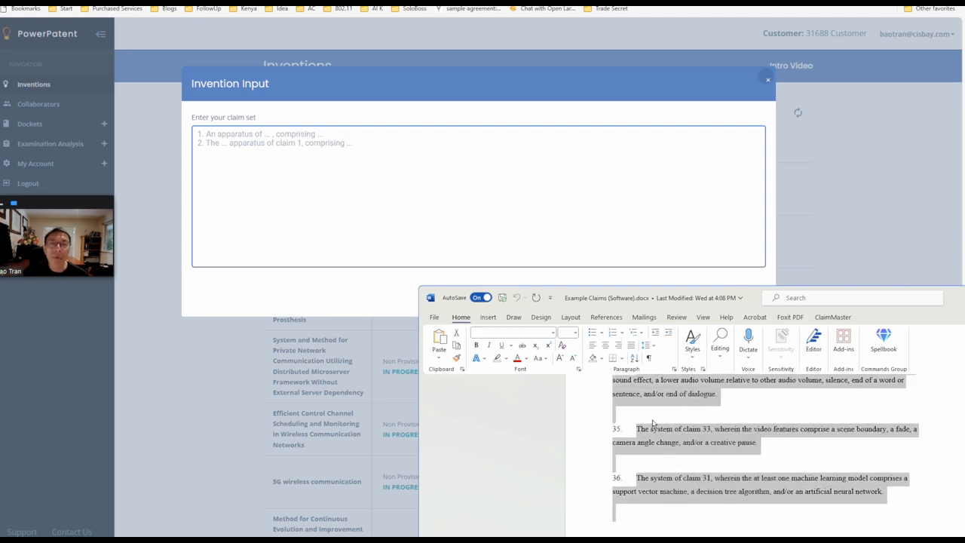
left_click(424, 196)
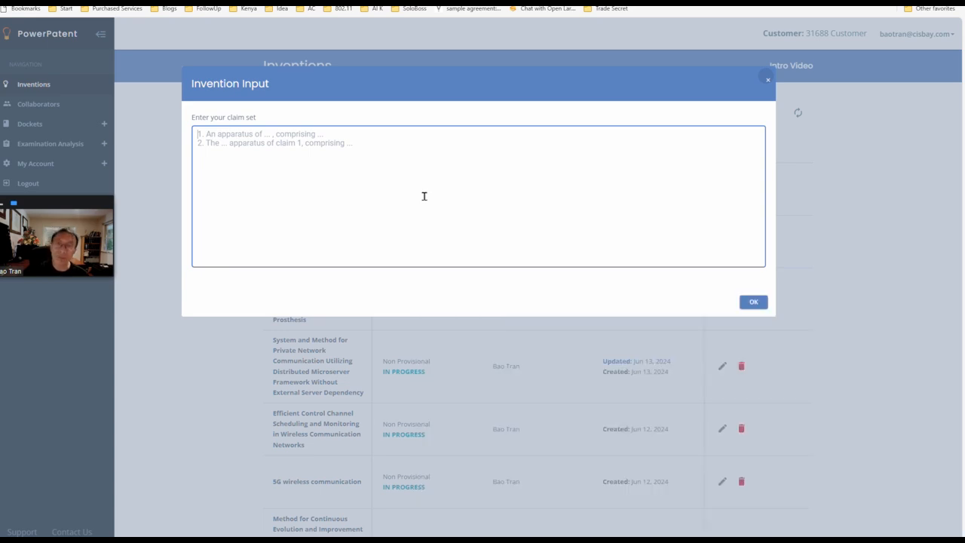
key("ctrl+v")
left_click(754, 303)
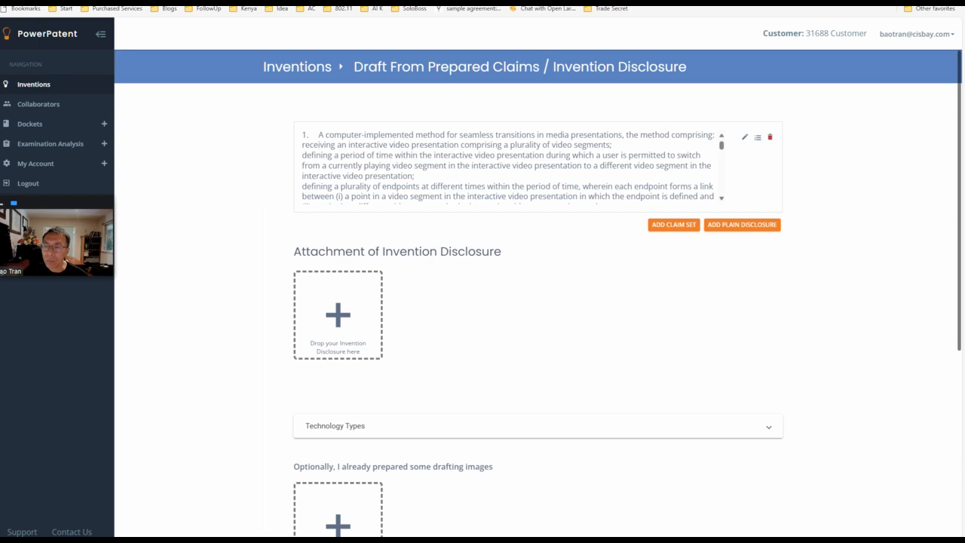
left_click_drag(445, 528, 340, 509)
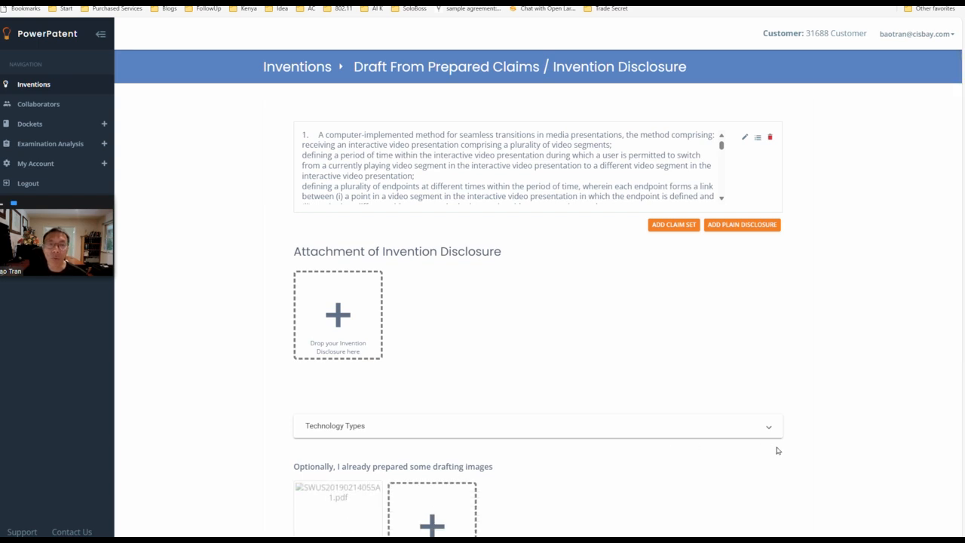
scroll(806, 440, "down", 2)
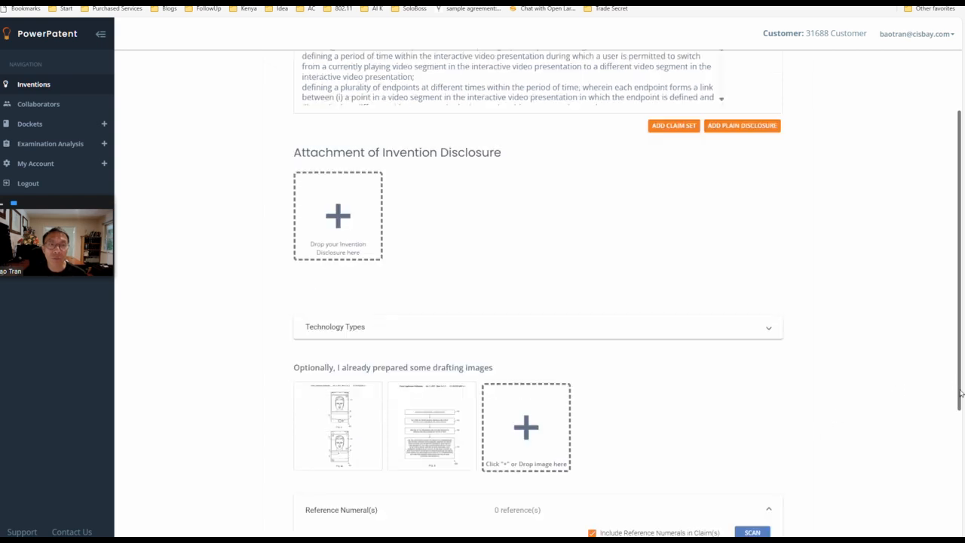
key("ctrl+a")
left_click(874, 410)
left_click_drag(959, 406, 960, 533)
left_click(719, 519)
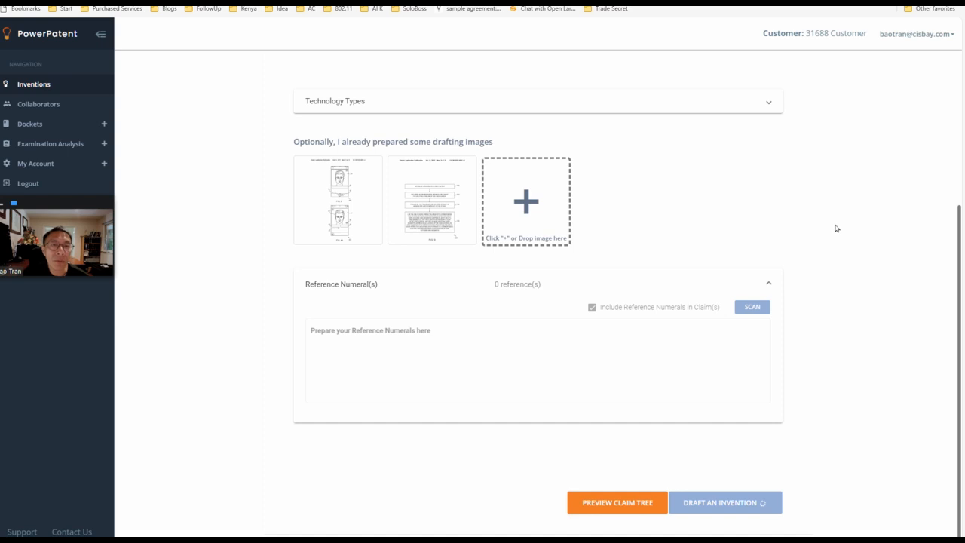
scroll(898, 232, "up", 1)
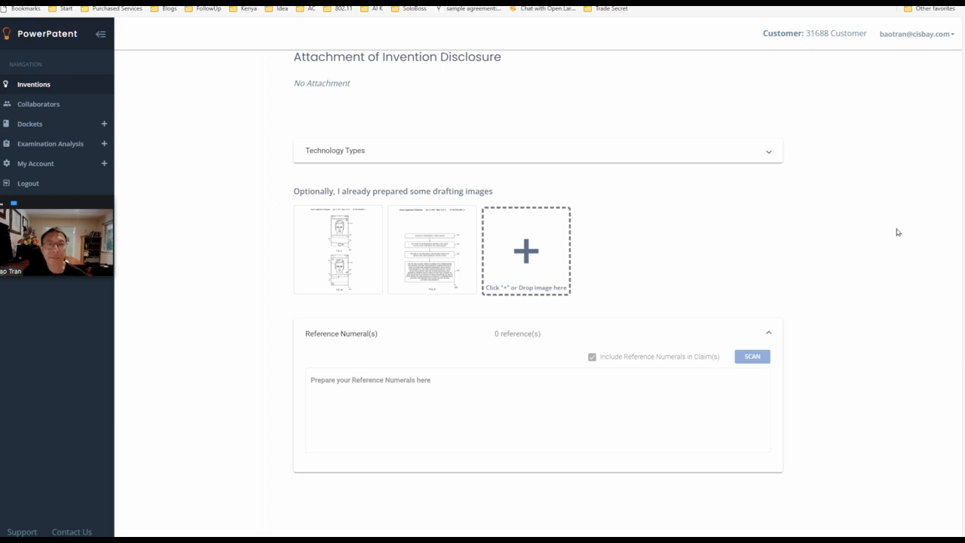
scroll(897, 232, "up", 1)
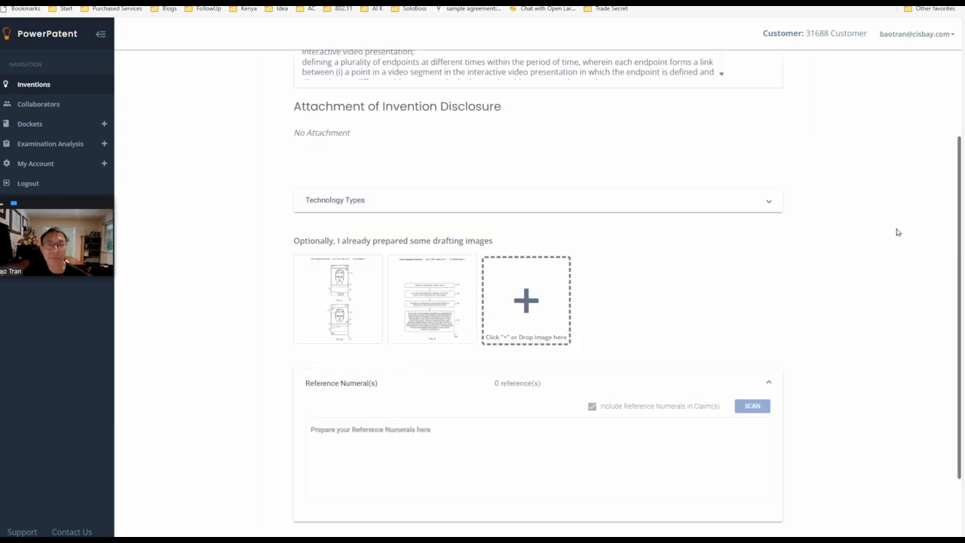
scroll(897, 232, "down", 1)
scroll(898, 232, "up", 1)
scroll(897, 232, "down", 1)
Step: Add AI-suggested advantages of the invention at the end of the Summary
scroll(897, 232, "down", 1)
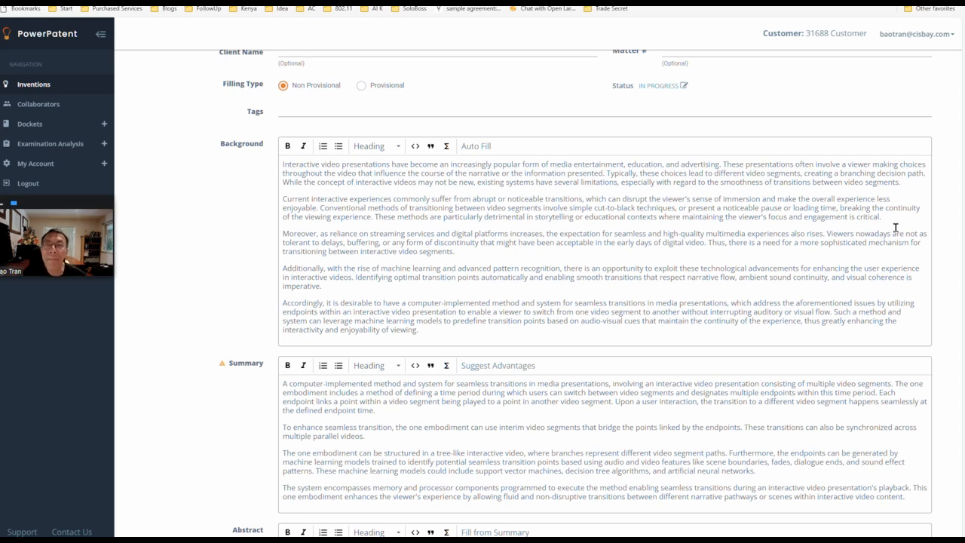
scroll(922, 253, "up", 1)
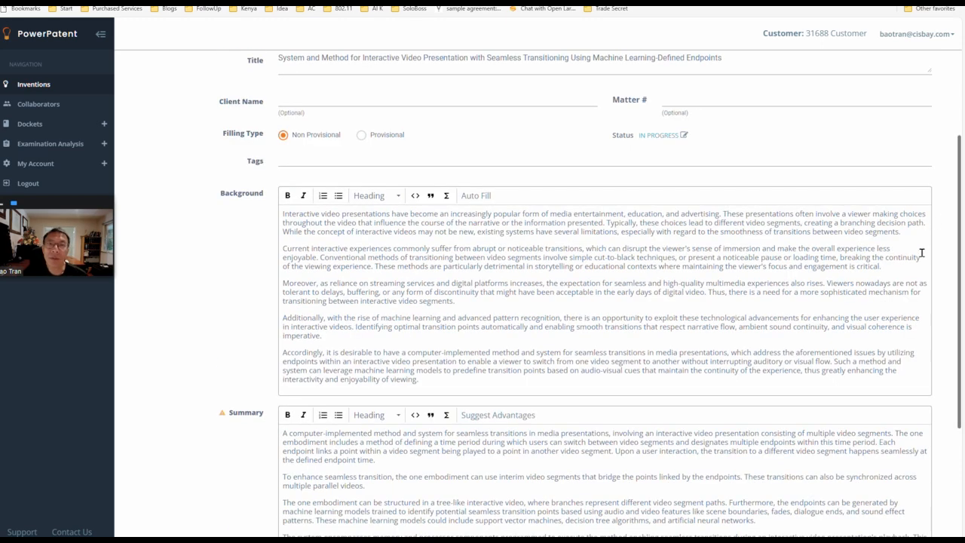
left_click_drag(962, 251, 962, 352)
scroll(961, 185, "up", 1)
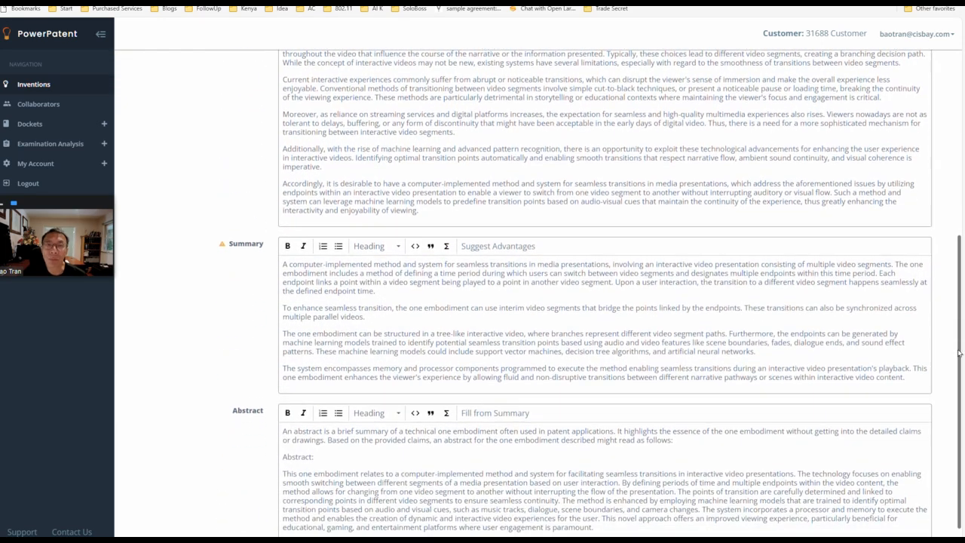
left_click(918, 377)
key("Return")
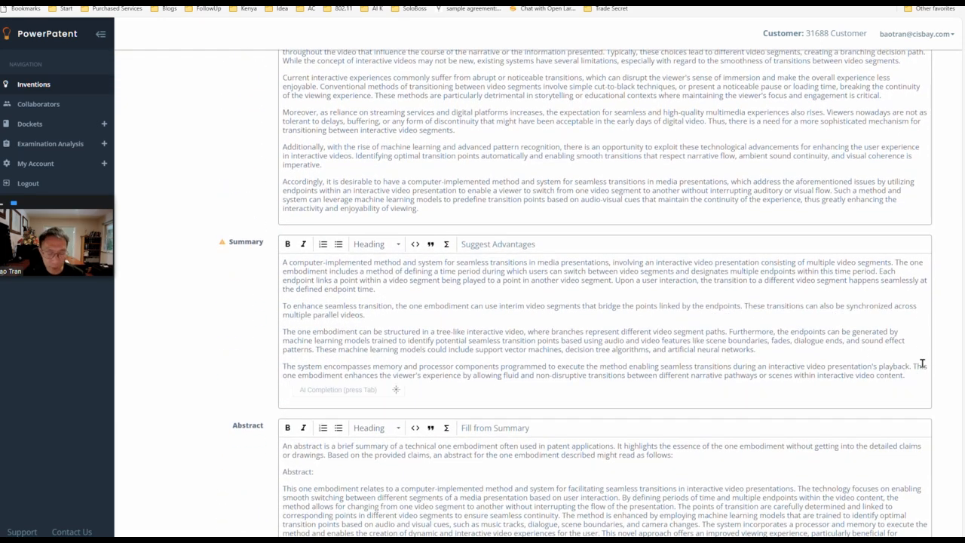
left_click(500, 246)
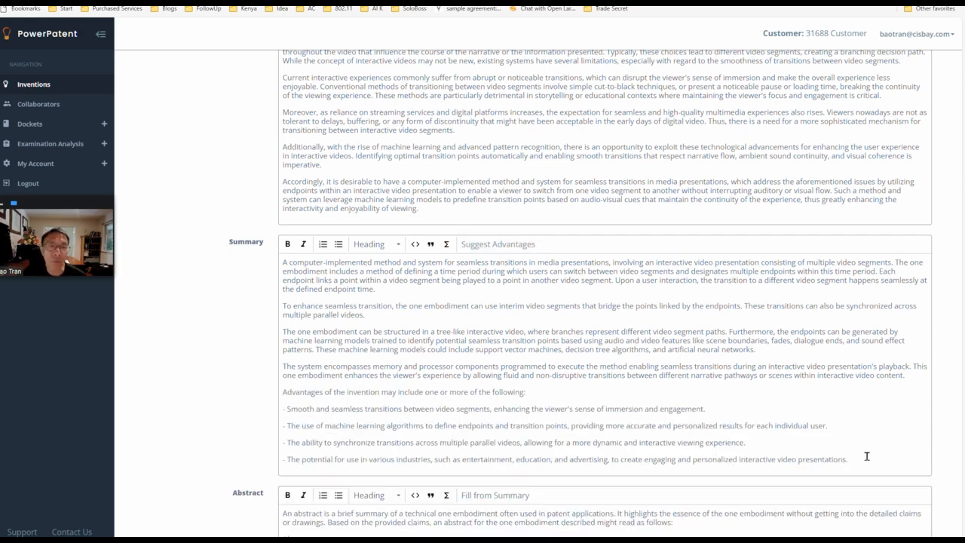
Step: Generate an AI completion on a new line after the Summary's advantages with the prompt "discuss how claim 1 improves computer performance"
key("Return")
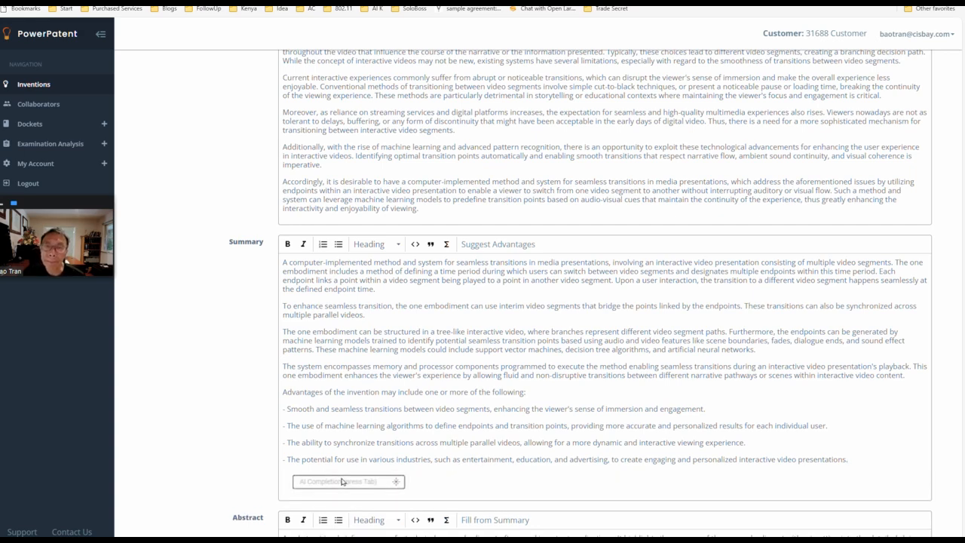
left_click(338, 482)
type("disc")
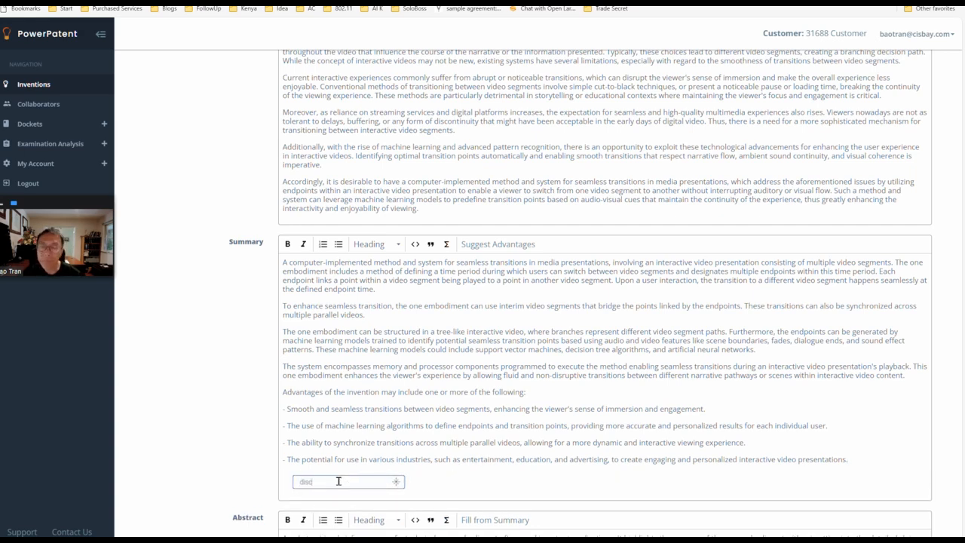
type("uss how")
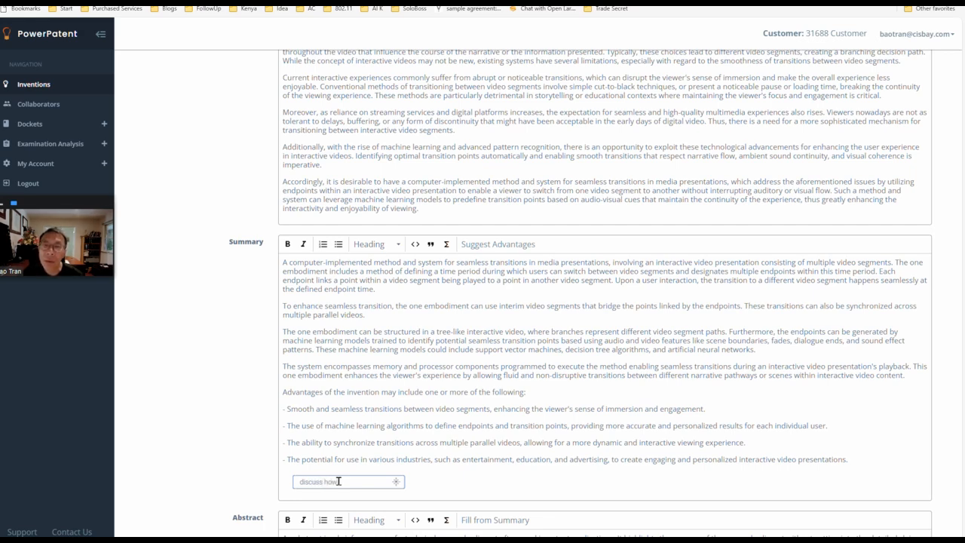
type(" claim 1 in")
type("proves con")
type("puter perf")
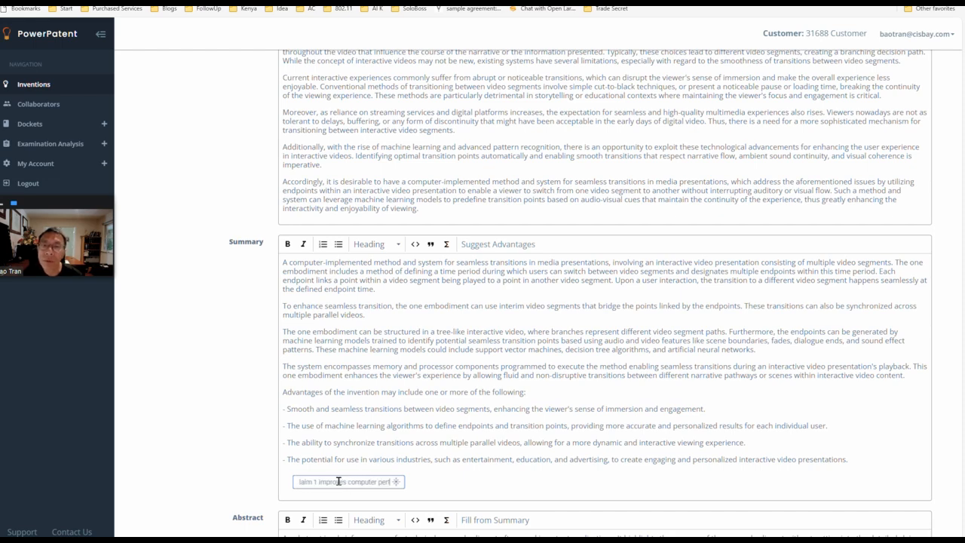
type("ormance")
key("Return")
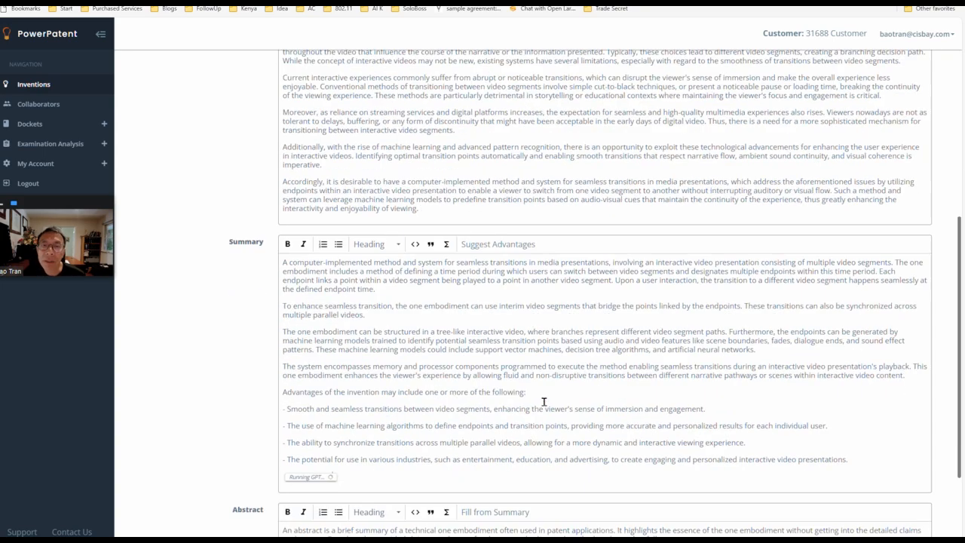
Step: Remove the introductory text and "Abstract:" label from the Abstract, and make it begin with "One embodiment"
scroll(544, 401, "down", 1)
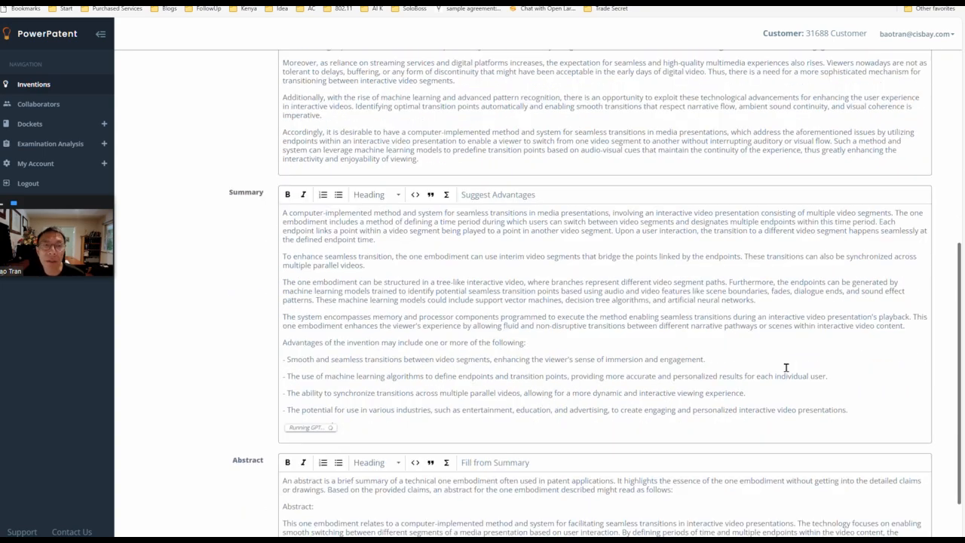
left_click_drag(956, 364, 960, 409)
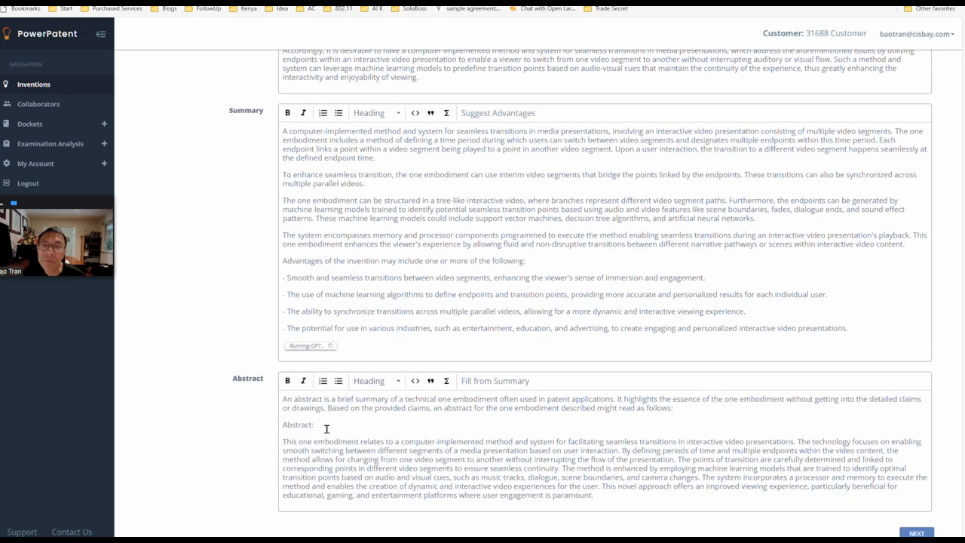
left_click_drag(314, 425, 269, 397)
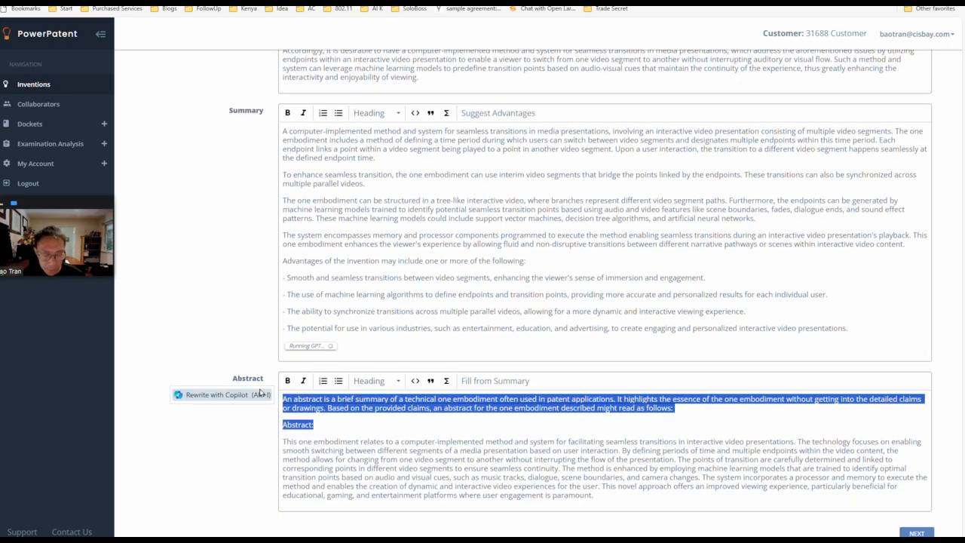
key("BackSpace")
key("Delete")
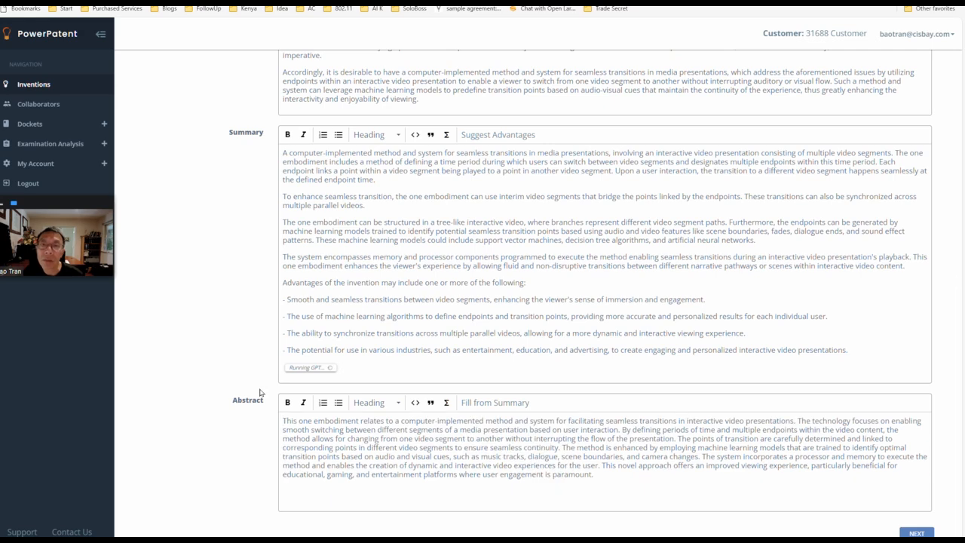
key("Delete")
key("Delete")
key("Delete")
key("Delete")
key("Delete")
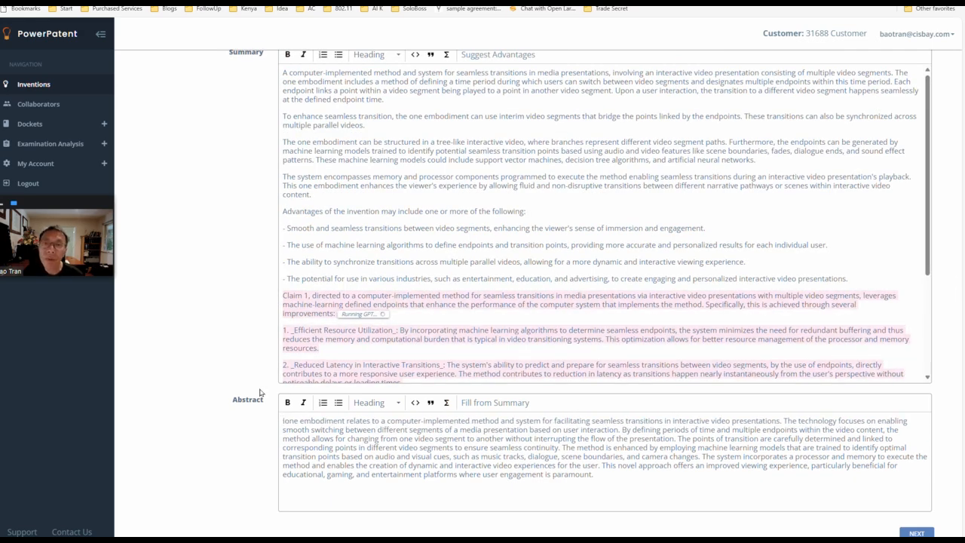
type("O")
key("Delete")
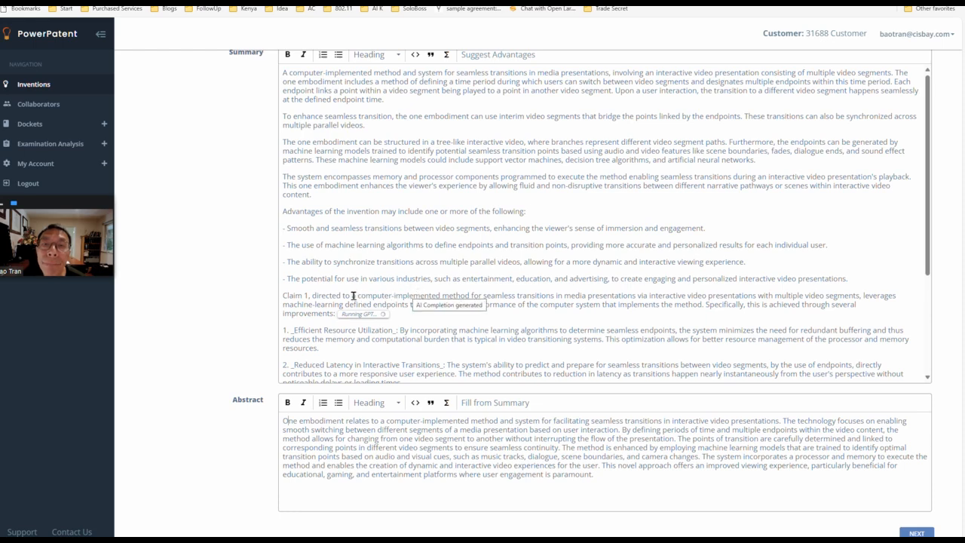
Step: Replace "Claim 1, directed to a" with "The" at the start of the AI-generated Summary passage
left_click_drag(353, 296, 269, 294)
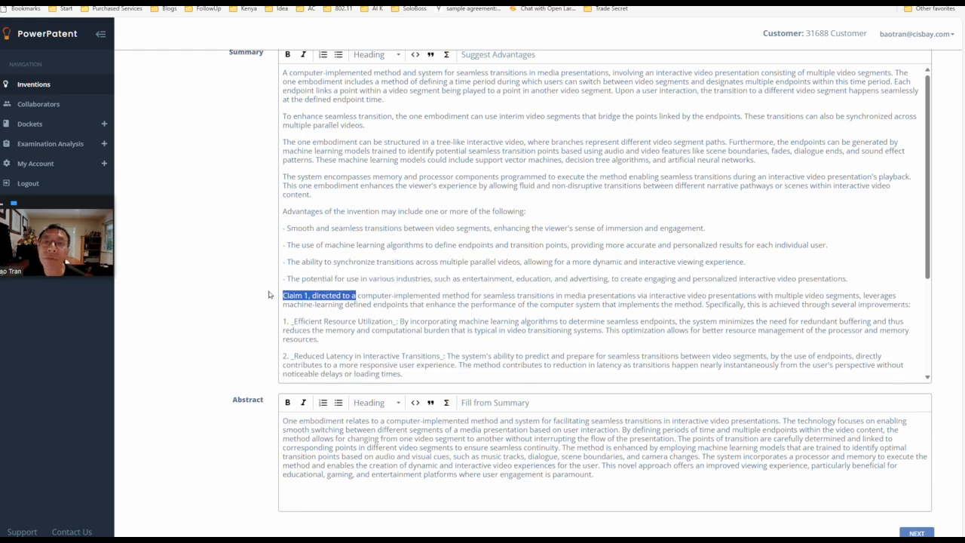
type("The")
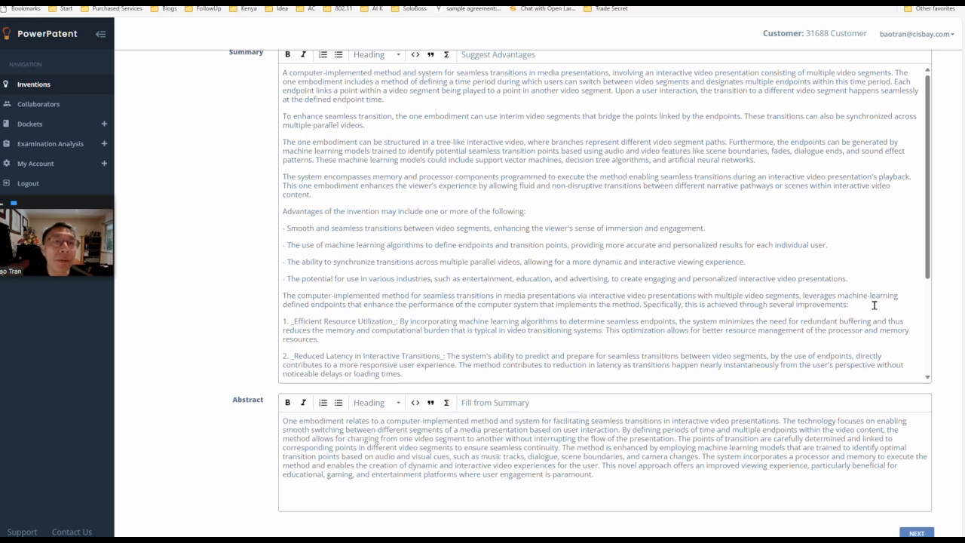
left_click_drag(603, 295, 724, 305)
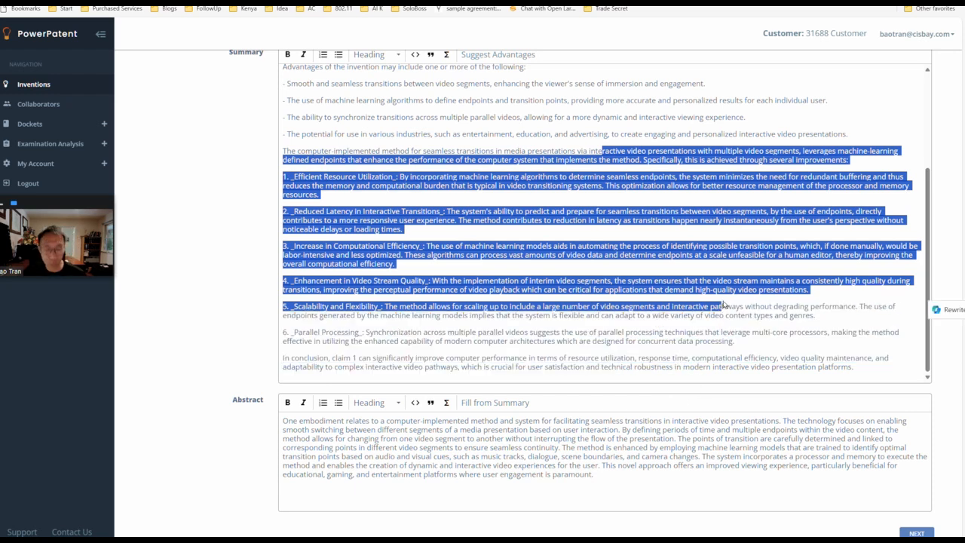
key("ctrl+Home")
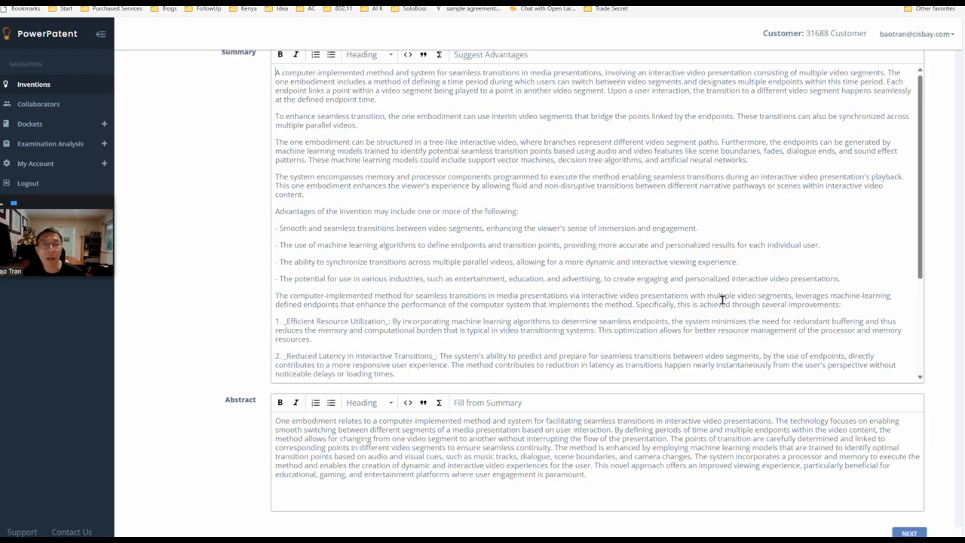
left_click(902, 256)
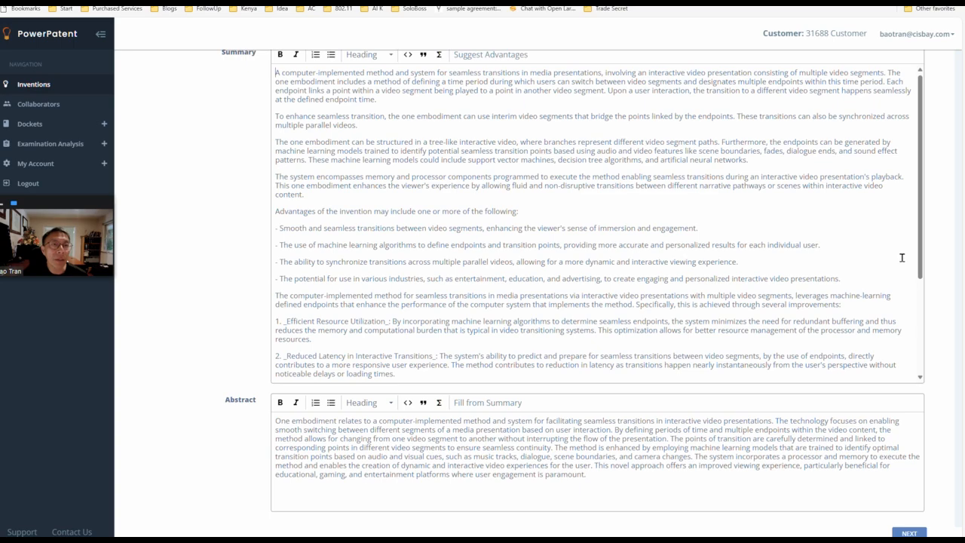
key("Return")
key("BackSpace")
key("shift+Home")
key("shift+Up")
Step: Add the prepared list of reference numerals and part descriptions to Figure 1 of the Description in bulk
left_click(962, 339)
left_click_drag(961, 340, 961, 76)
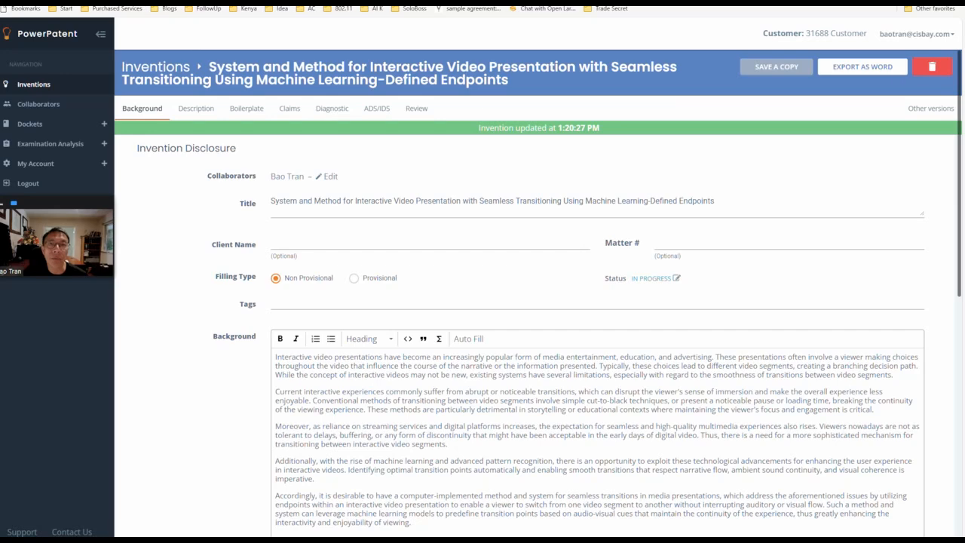
left_click(198, 110)
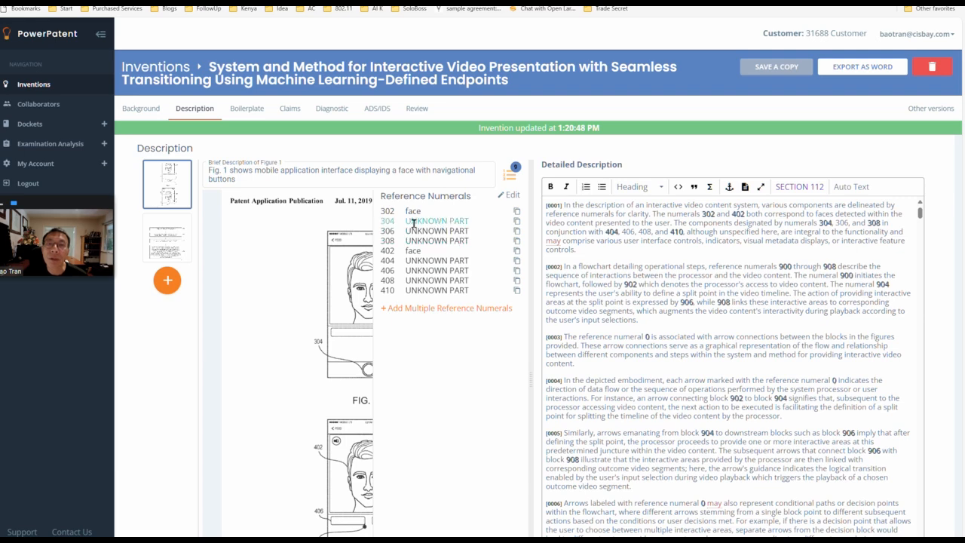
left_click(462, 309)
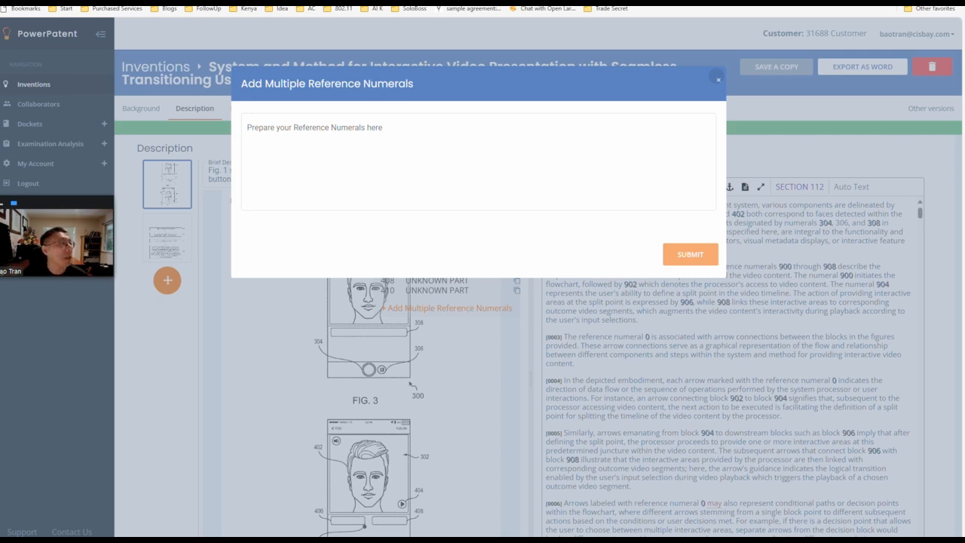
scroll(483, 339, "down", 1)
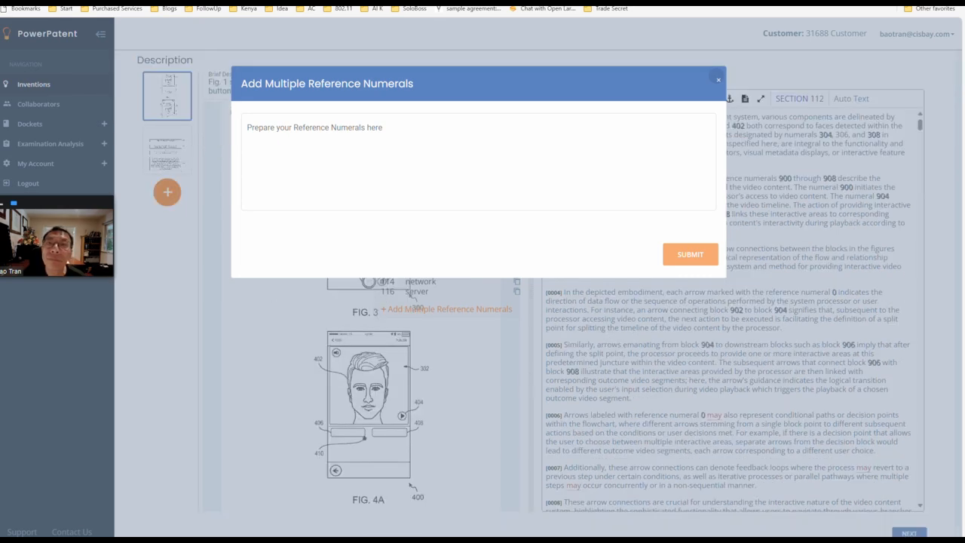
left_click(330, 138)
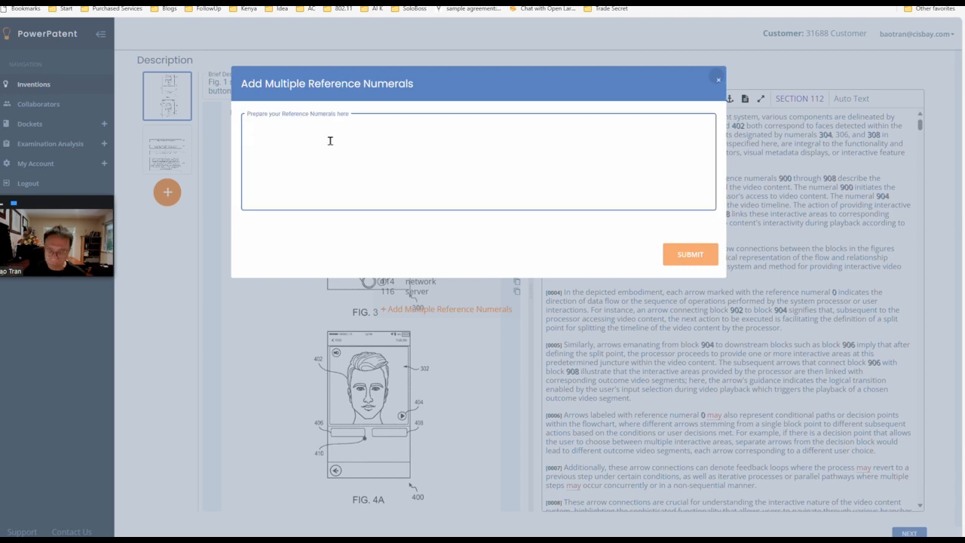
key("ctrl+v")
left_click(277, 231)
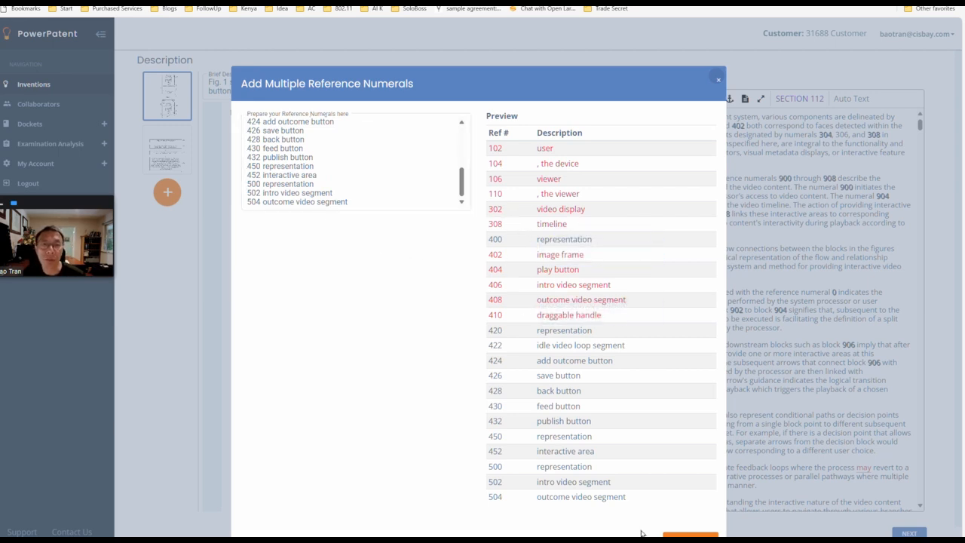
left_click(690, 534)
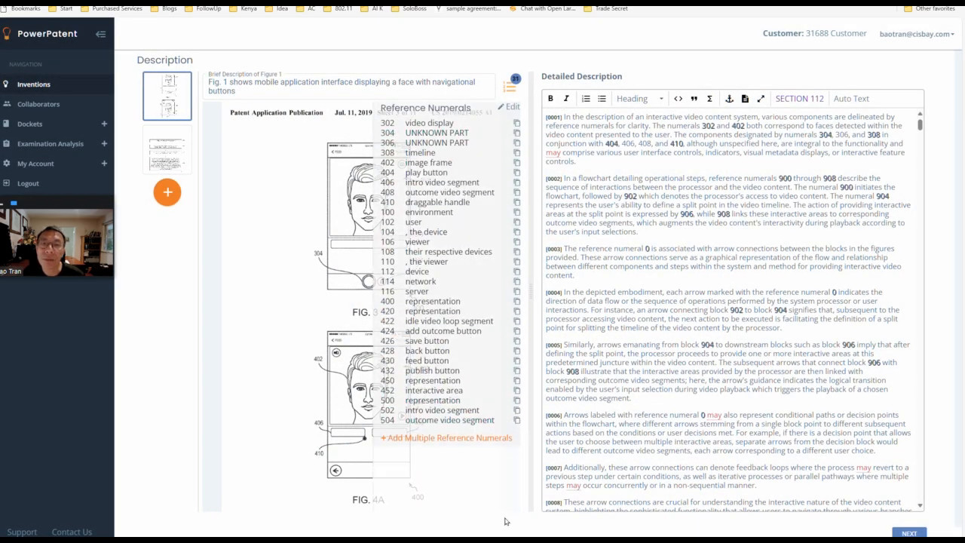
Step: Review Figure 2's reference numerals against its flowchart drawing, including the "arrow connections between the blocks" entry
left_click(180, 166)
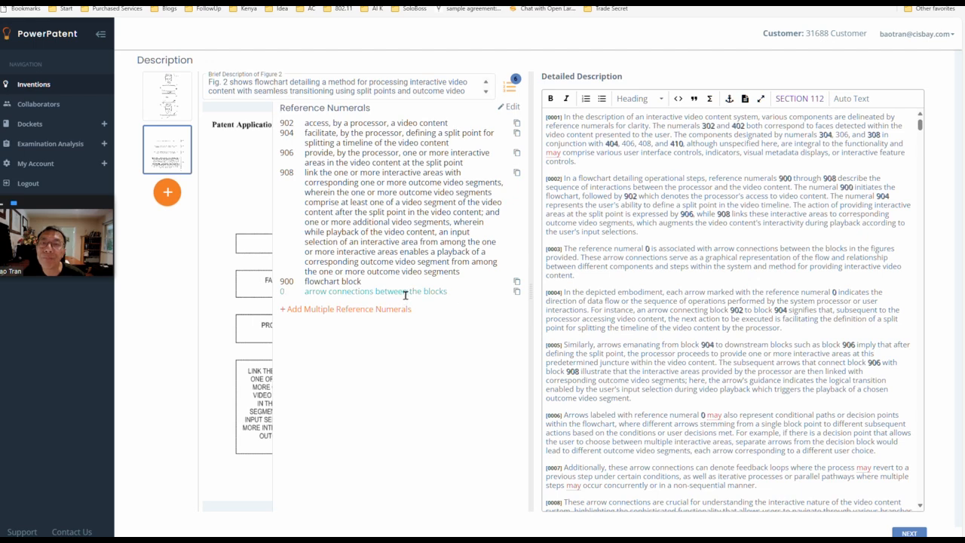
left_click_drag(471, 293, 289, 279)
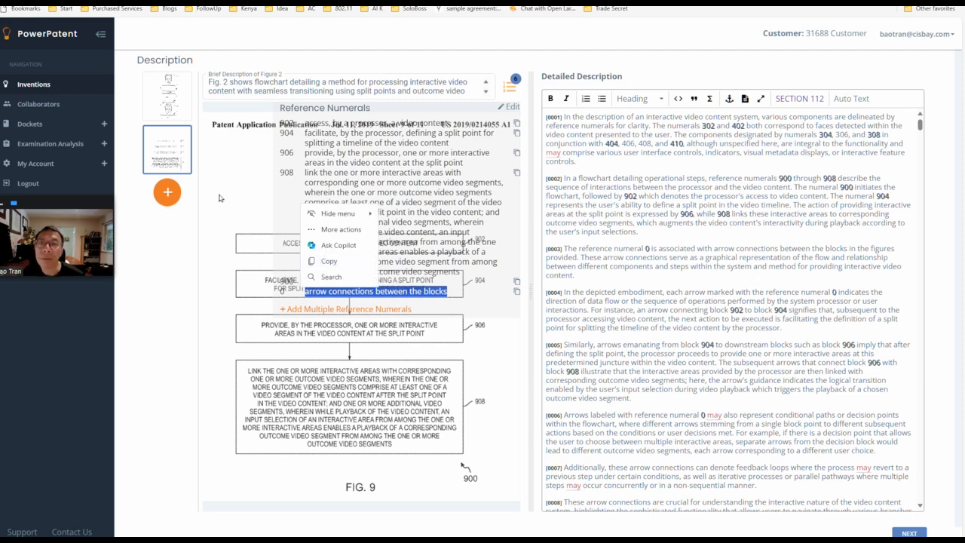
left_click(494, 421)
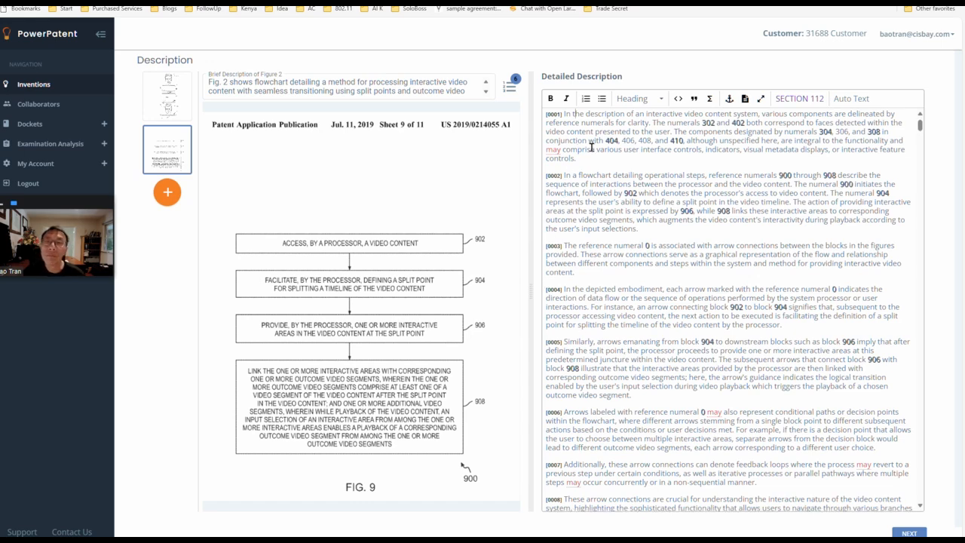
Step: Insert an empty line at the start of the Detailed Description and generate an AI elaboration of the figures' reference numerals there
scroll(591, 147, "up", 2)
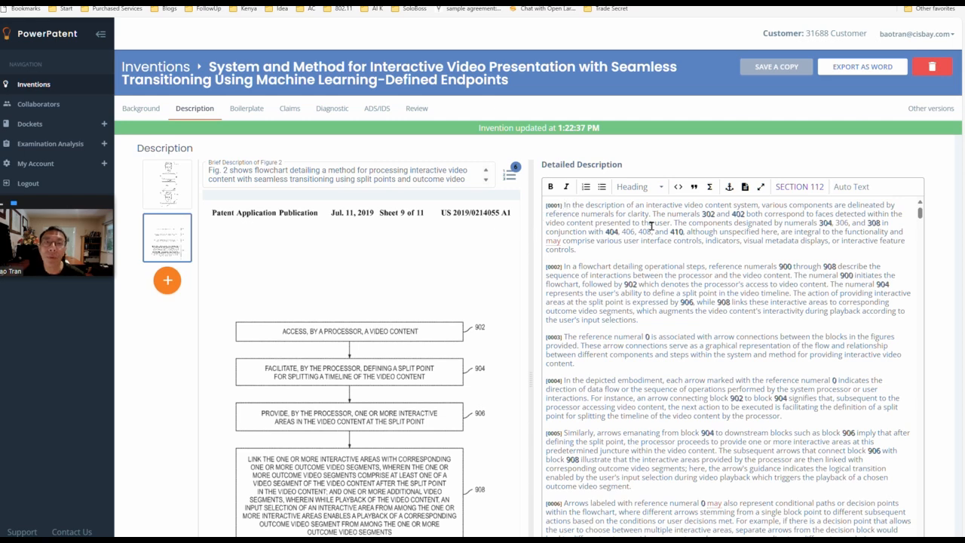
key("Return")
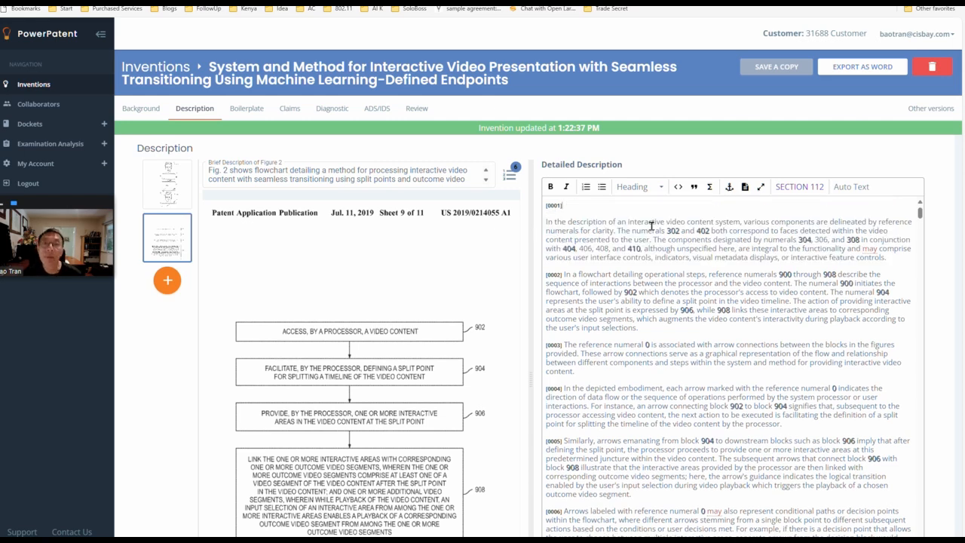
left_click(604, 208)
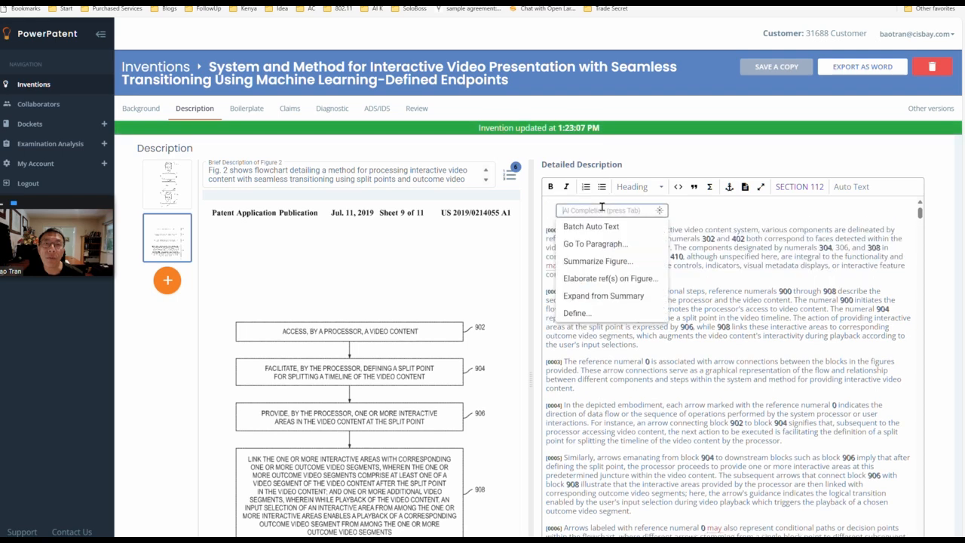
left_click(632, 279)
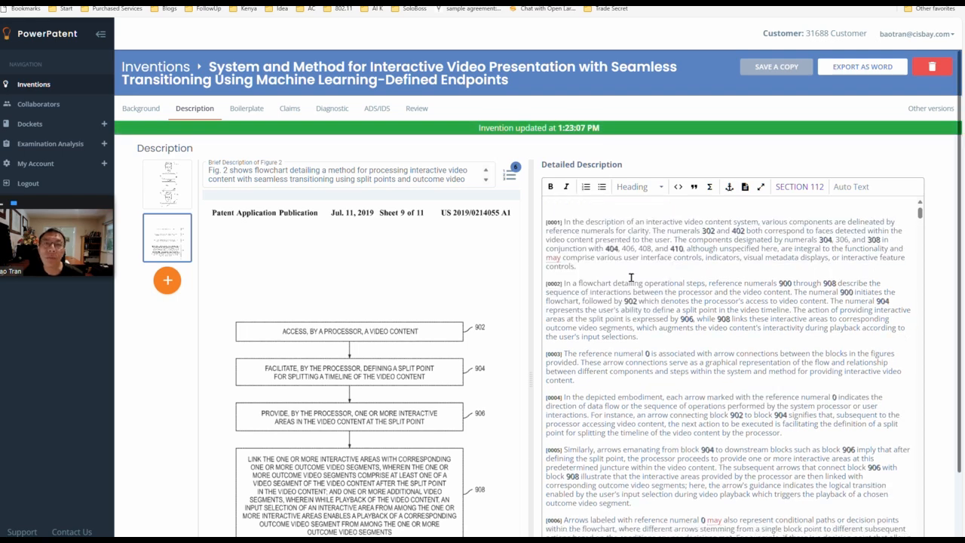
left_click(607, 205)
left_click(597, 209)
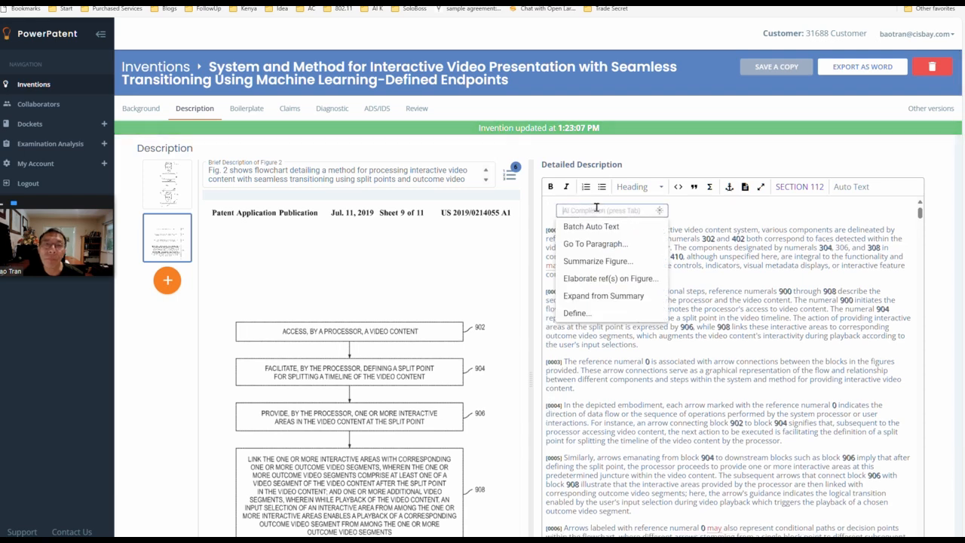
left_click(633, 278)
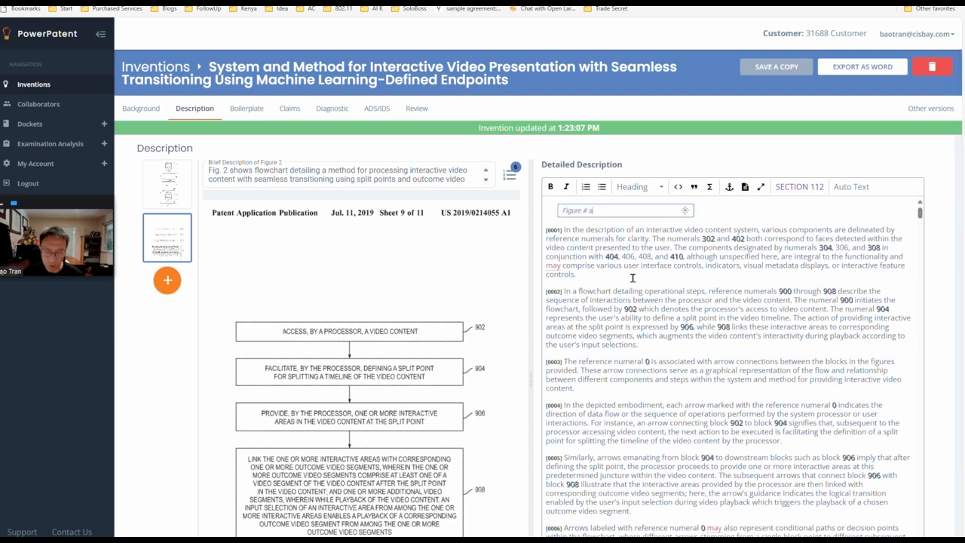
key("Return")
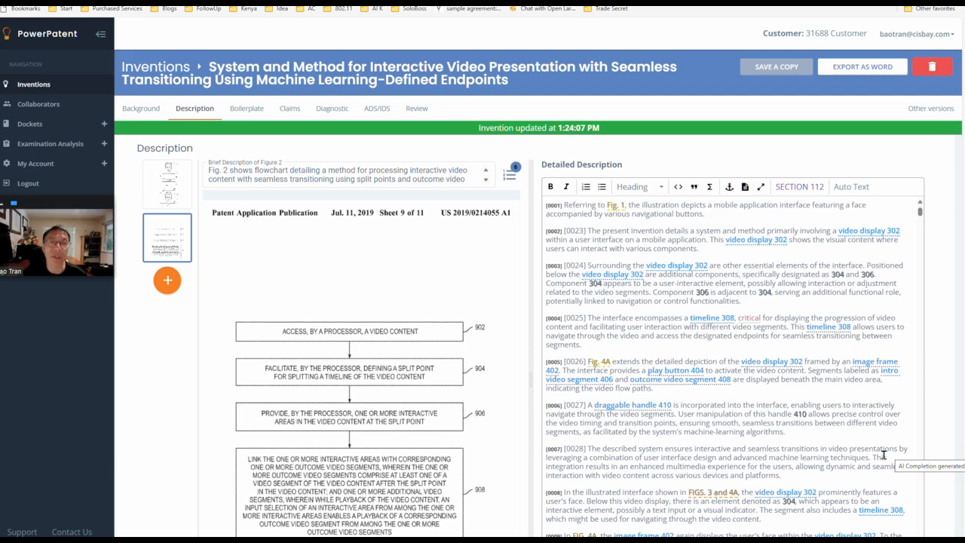
Step: Look through the AI-generated Detailed Description paragraphs covering the mobile interface and the FIG. 9 flowchart
scroll(884, 454, "down", 15)
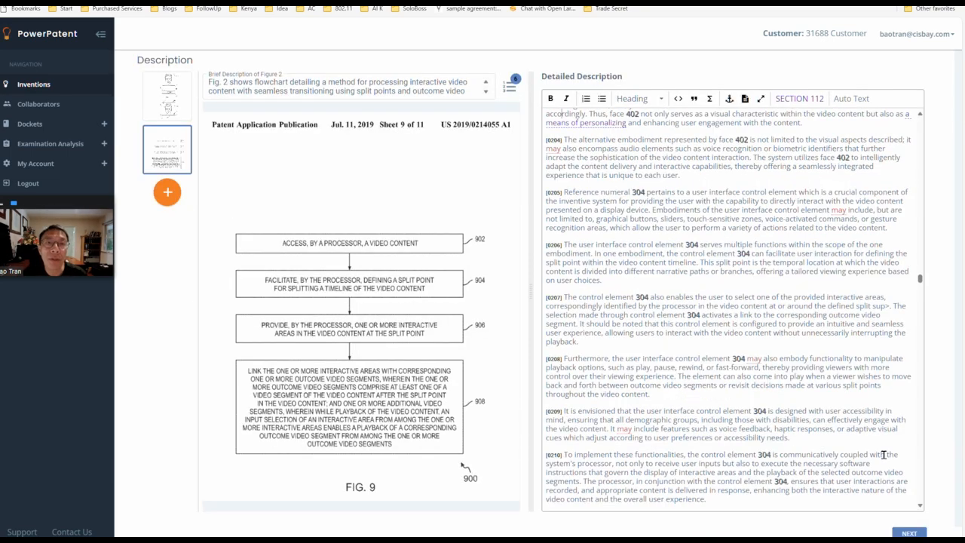
scroll(884, 455, "down", 20)
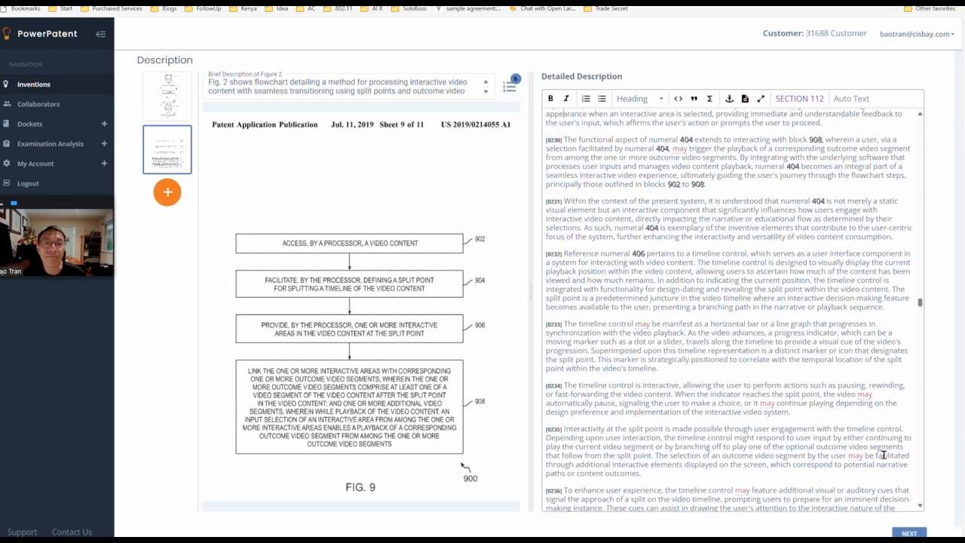
scroll(884, 455, "down", 20)
scroll(884, 454, "up", 20)
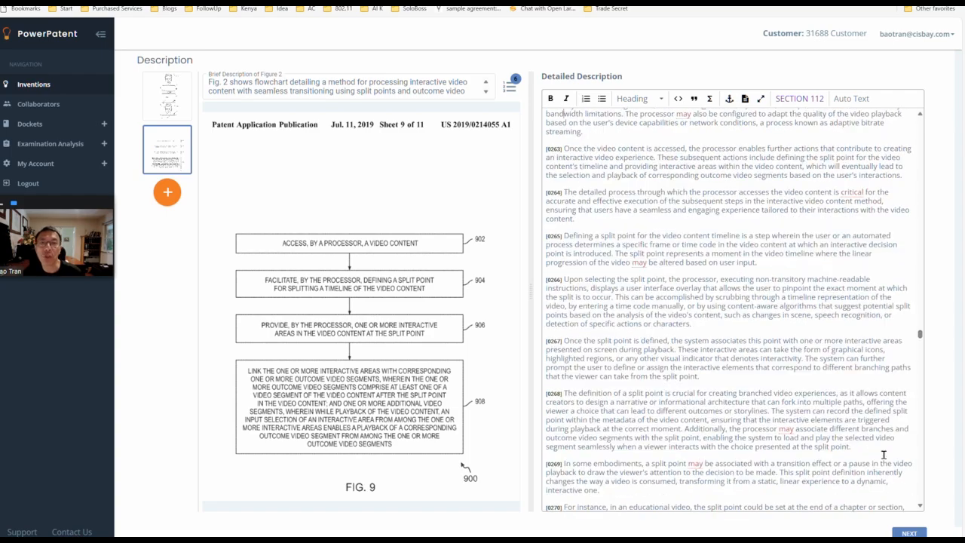
scroll(884, 455, "up", 20)
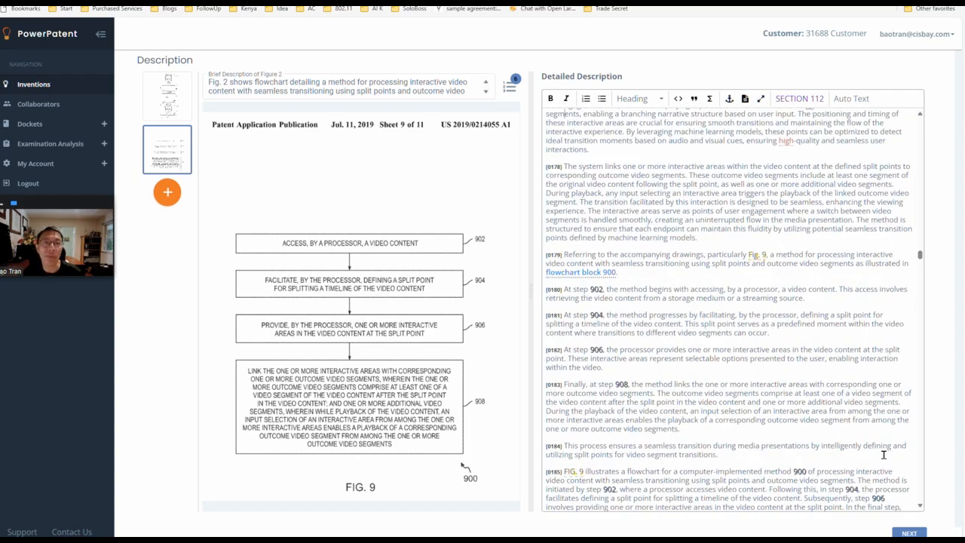
scroll(884, 455, "up", 20)
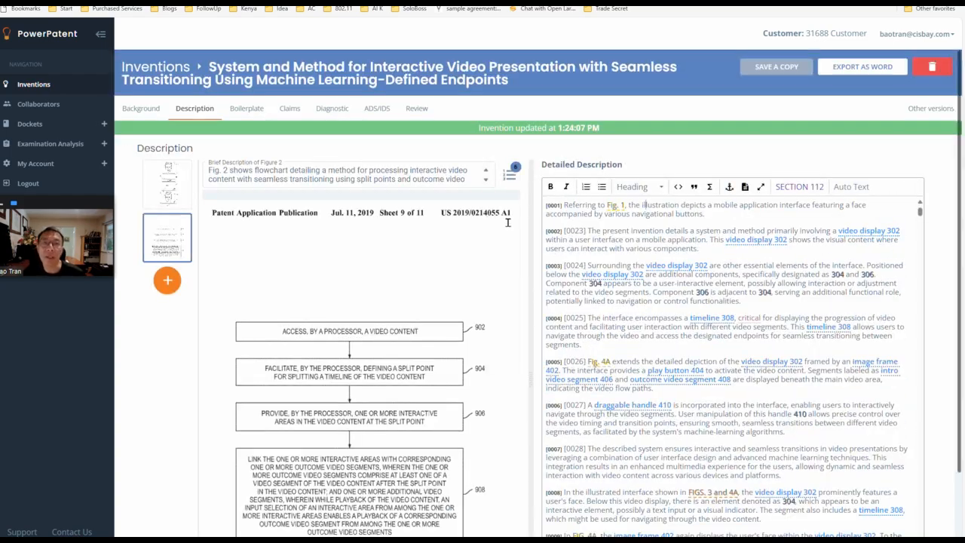
Step: Choose the second preset boilerplate text for the drawings introduction and for both the start and end of the detailed description
left_click(248, 108)
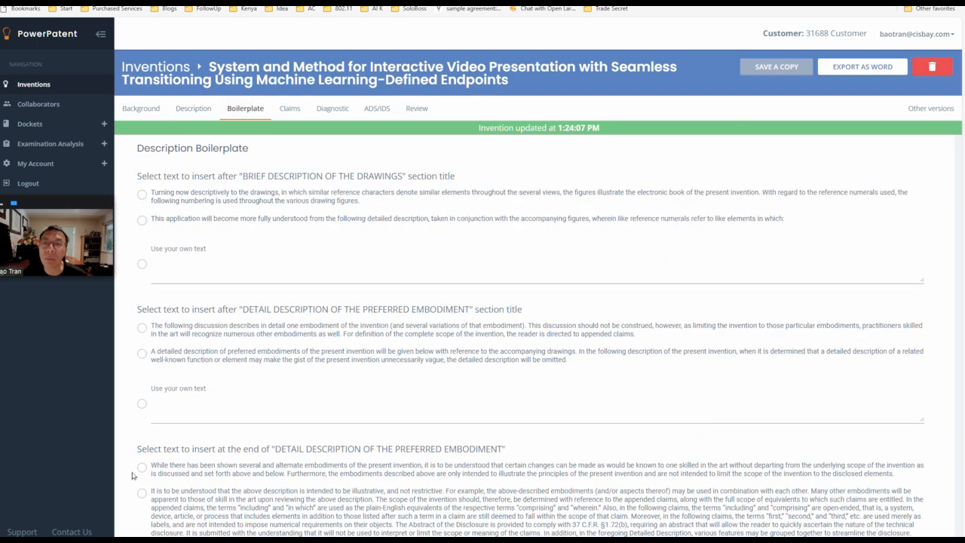
left_click(141, 493)
left_click(141, 354)
left_click(141, 220)
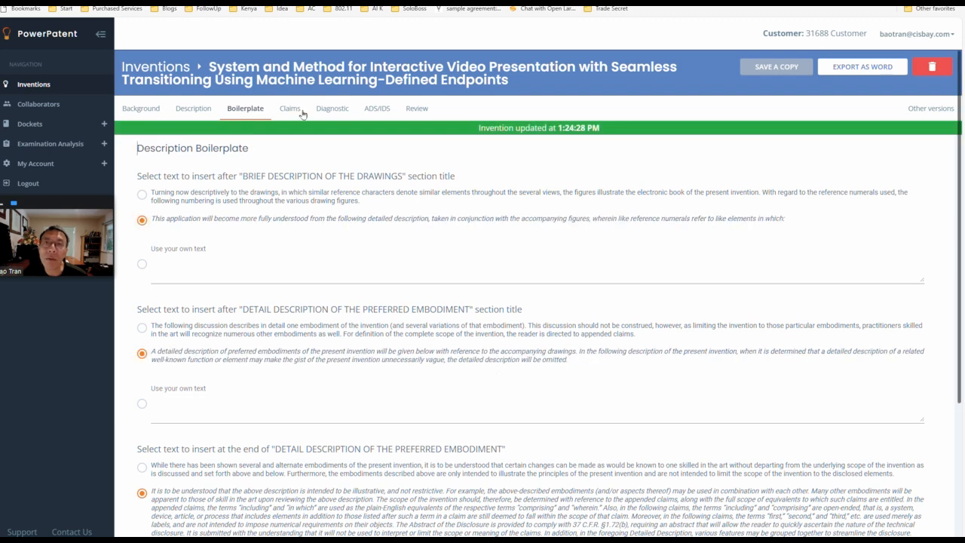
Step: Run a relevant arts search for claim 1 and view how the first result's references map to the claim elements
left_click(289, 108)
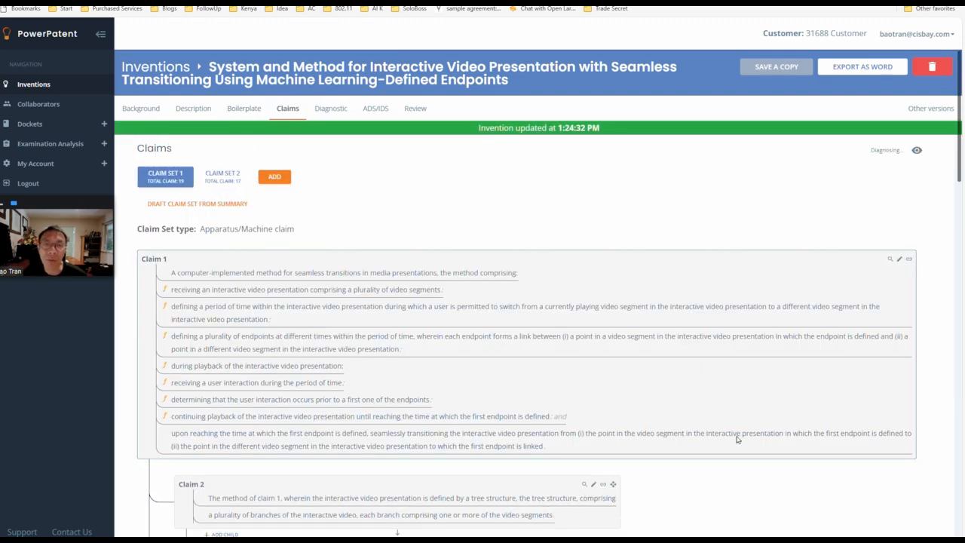
left_click(892, 260)
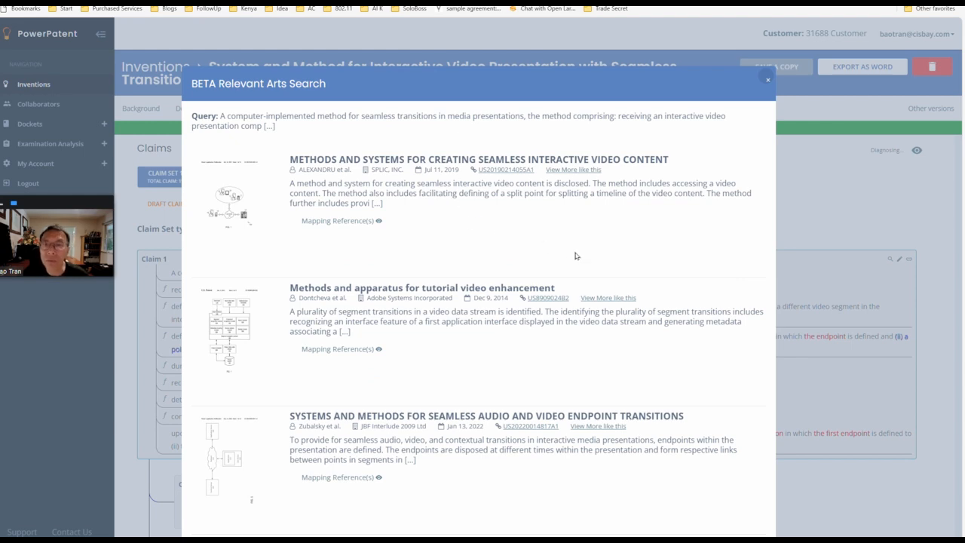
left_click(340, 220)
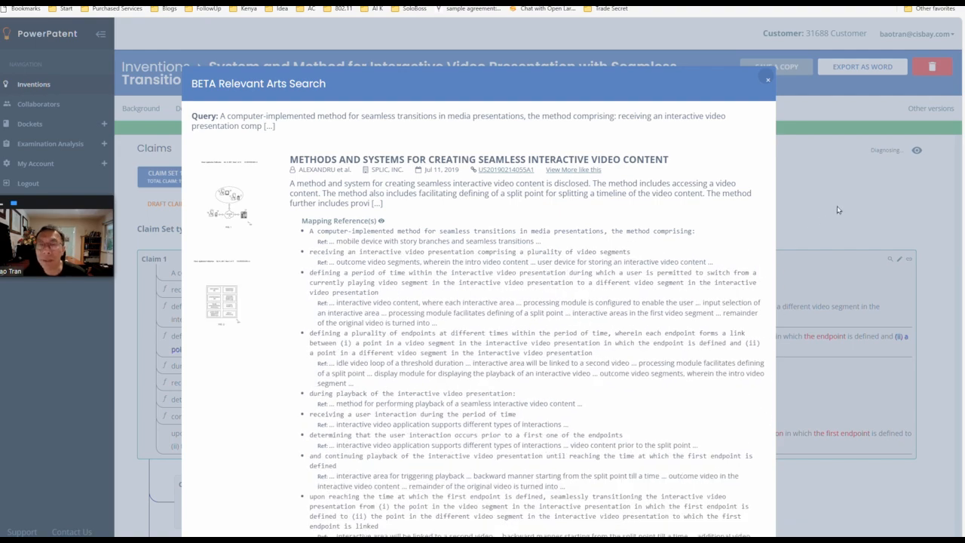
left_click(837, 209)
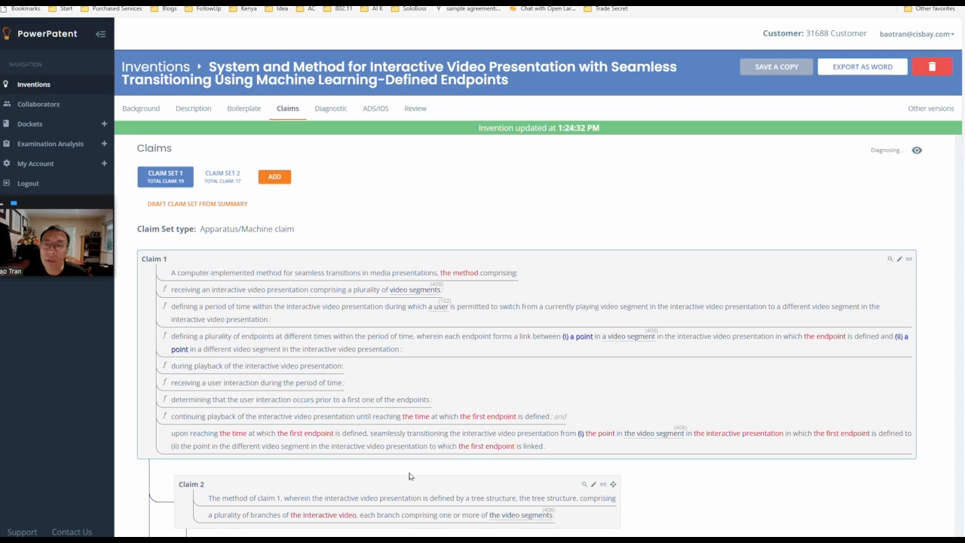
left_click_drag(960, 171, 962, 259)
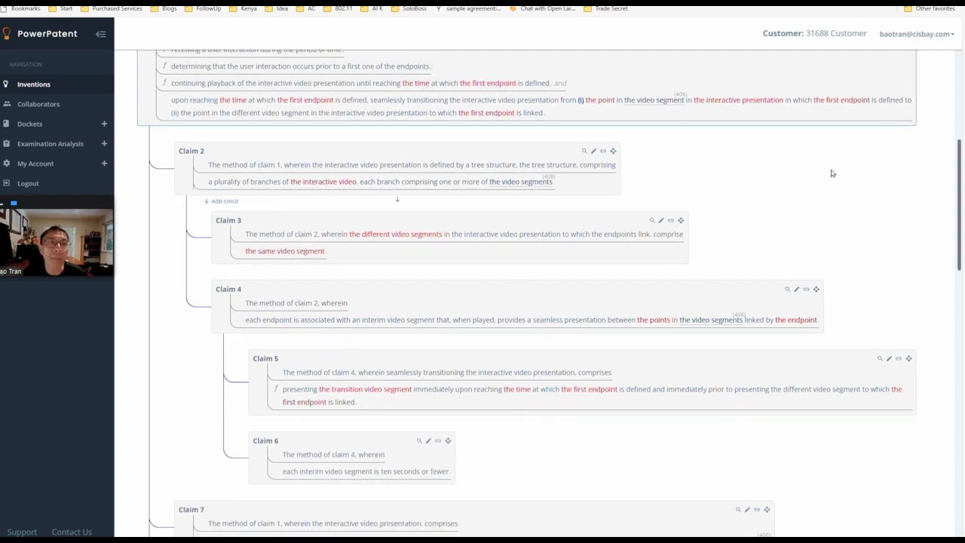
scroll(917, 98, "up", 5)
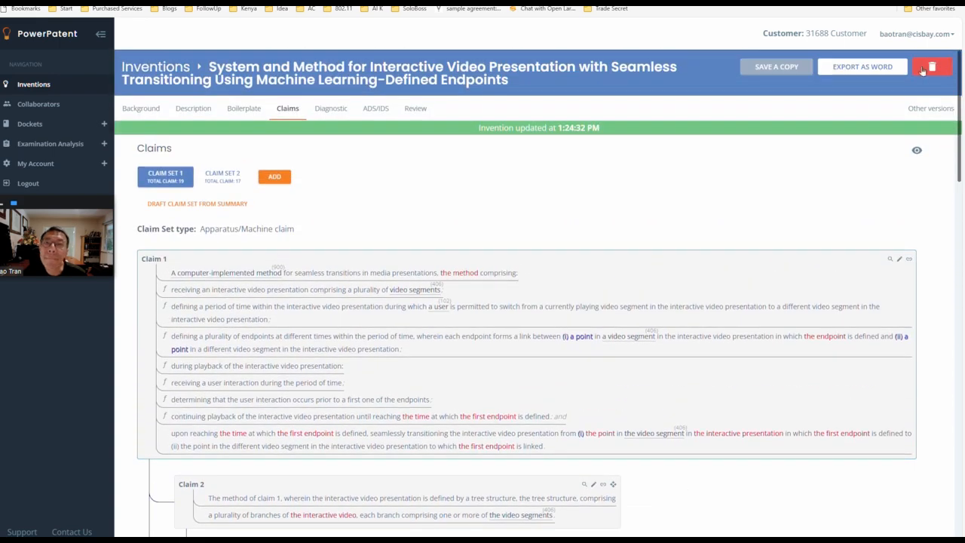
Step: Check the diagnostic for inconsistent reference numerals and U.S. Code § 112 language, expanding the occurrence of "a means for a viewer"
left_click(331, 110)
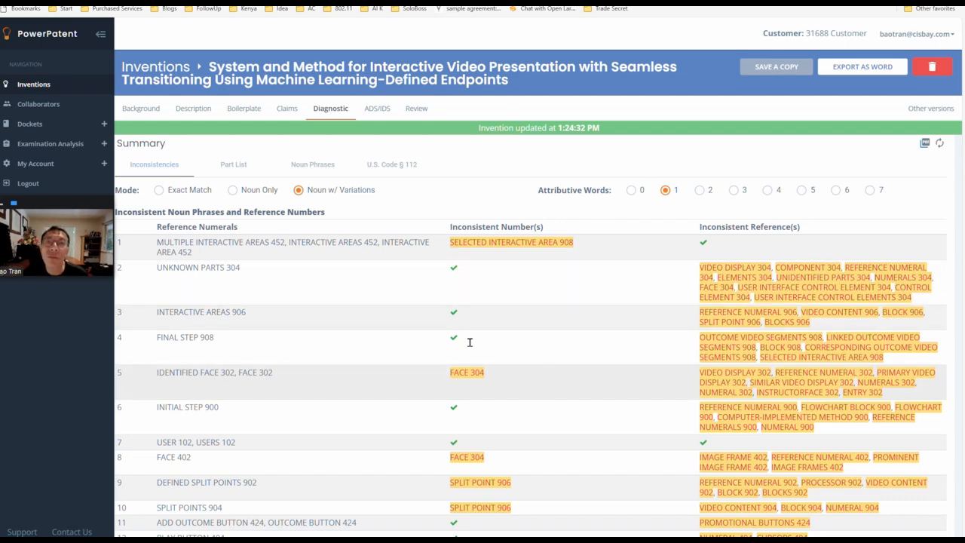
left_click(399, 173)
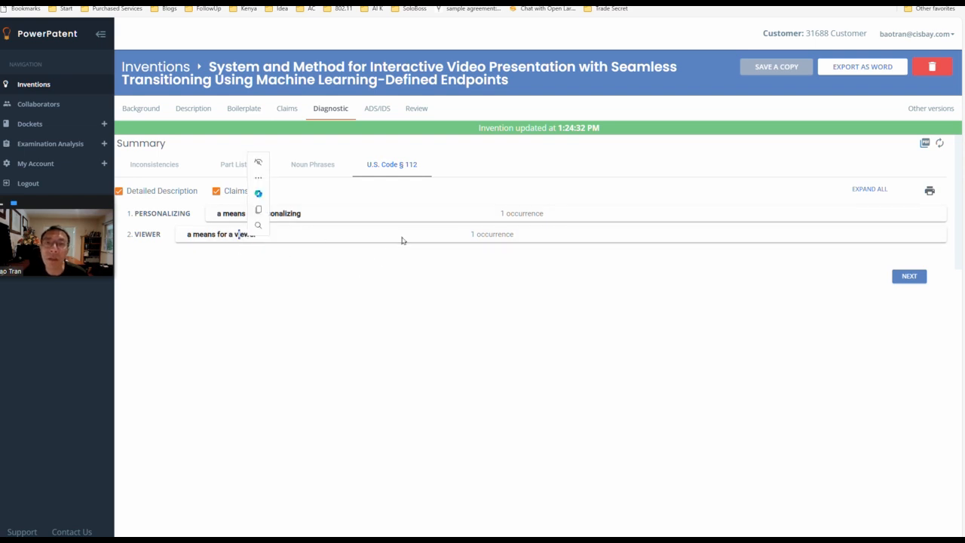
left_click(433, 239)
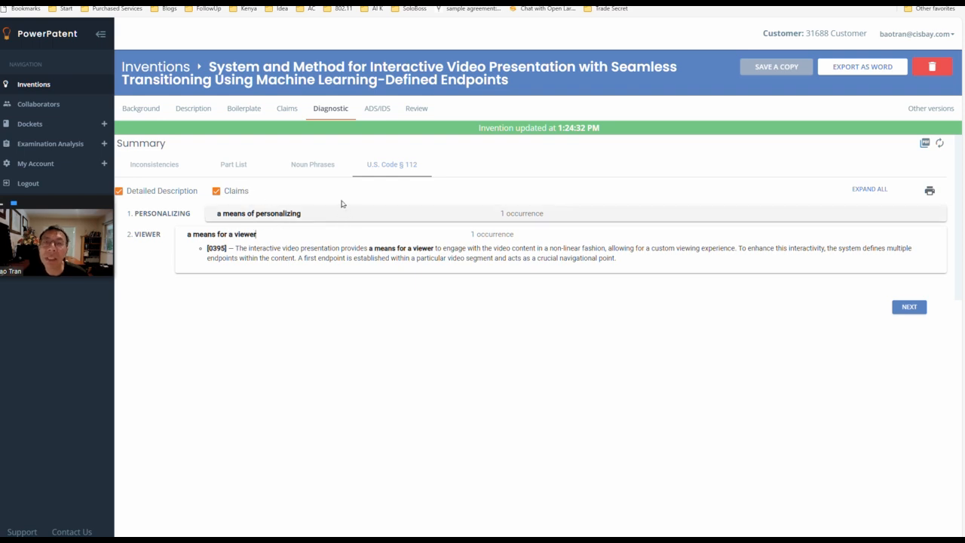
Step: Open the application's ADS/IDS section
left_click(373, 111)
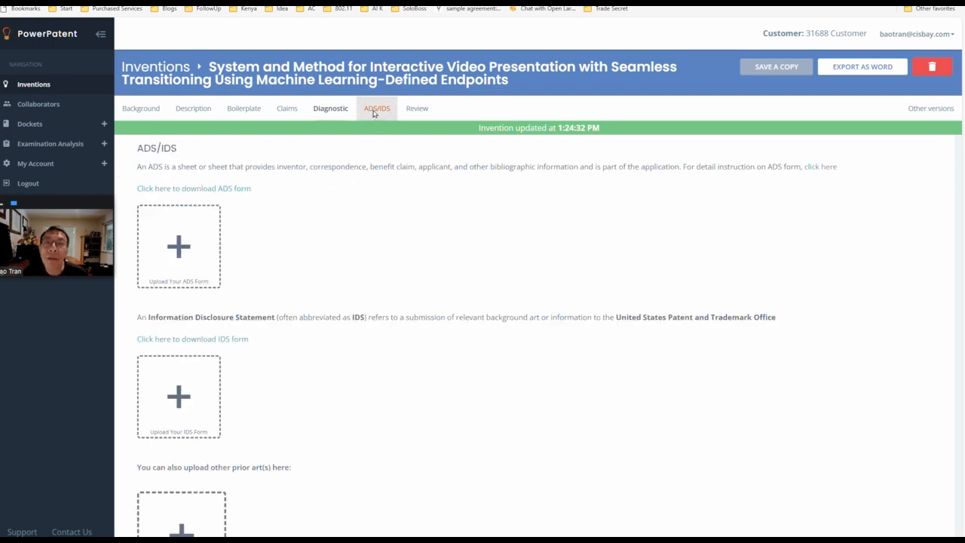